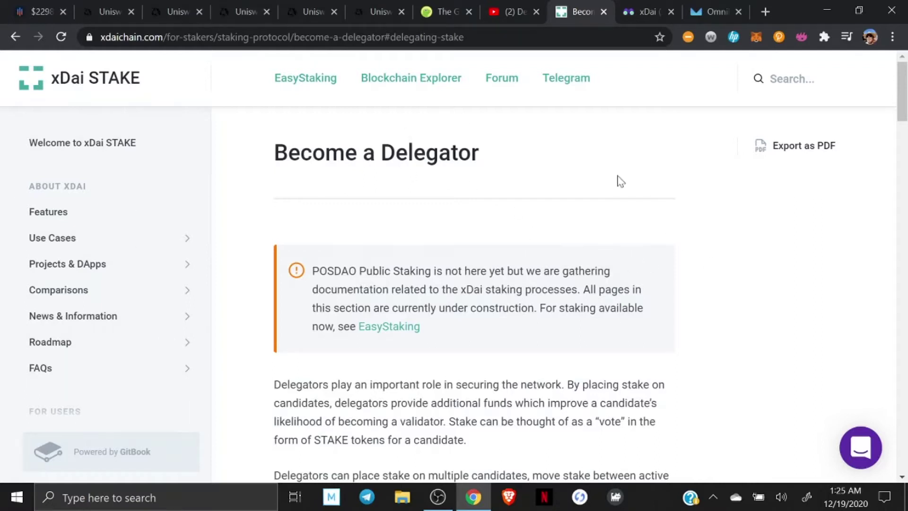
Scroll through the Become a Delegator guide to review the delegation steps
{"action": "scroll", "coordinate": [629, 213], "scroll_direction": "down", "scroll_amount": 15}
{"action": "scroll", "coordinate": [638, 284], "scroll_direction": "up", "scroll_amount": 10}
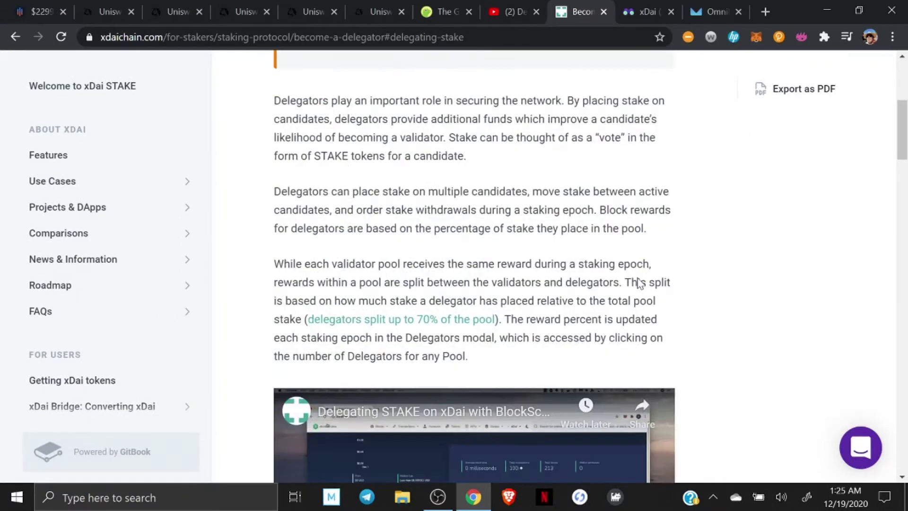
{"action": "scroll", "coordinate": [639, 283], "scroll_direction": "up", "scroll_amount": 7}
{"action": "scroll", "coordinate": [639, 283], "scroll_direction": "down", "scroll_amount": 2}
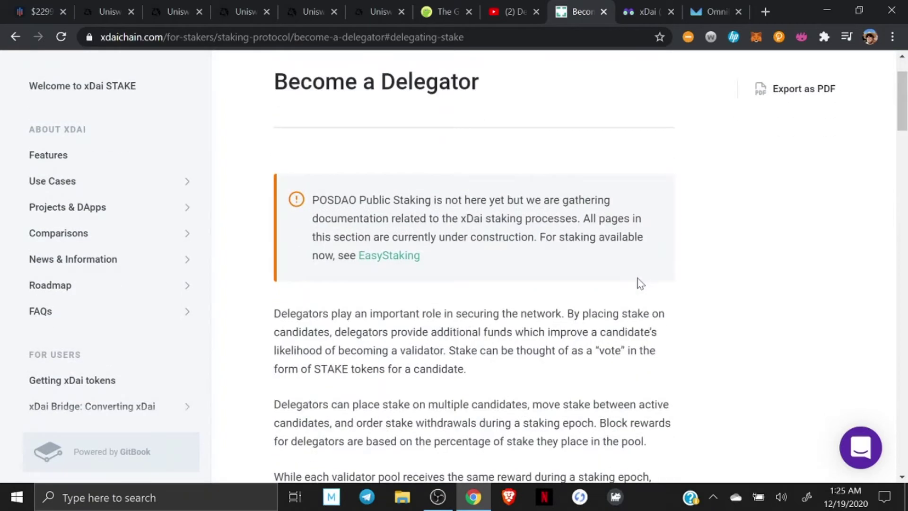
{"action": "scroll", "coordinate": [639, 283], "scroll_direction": "down", "scroll_amount": 1}
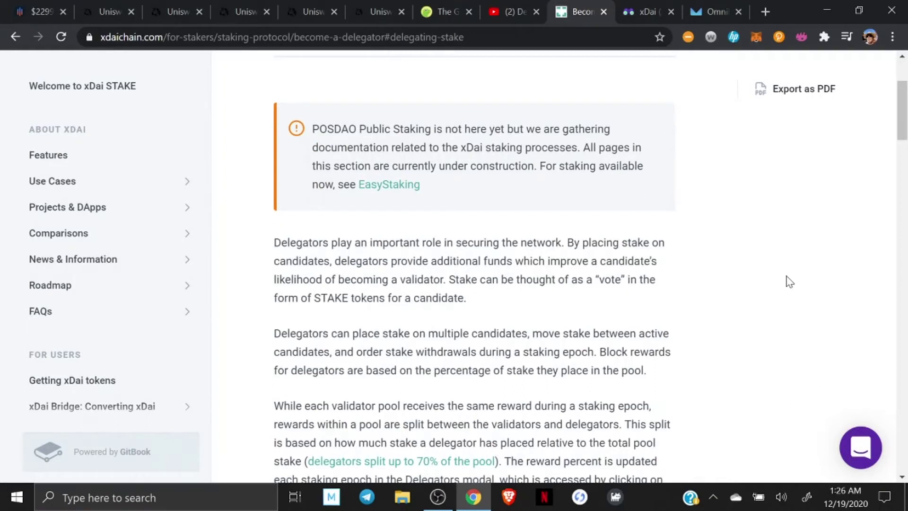
{"action": "scroll", "coordinate": [782, 289], "scroll_direction": "up", "scroll_amount": 3}
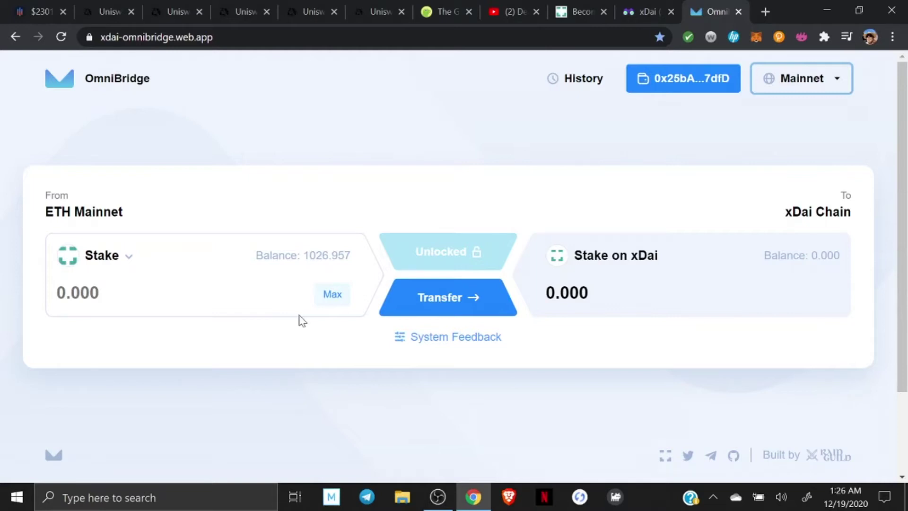
Enter the full 1026.957 Stake balance and unlock it for bridging
{"action": "left_click", "coordinate": [333, 298]}
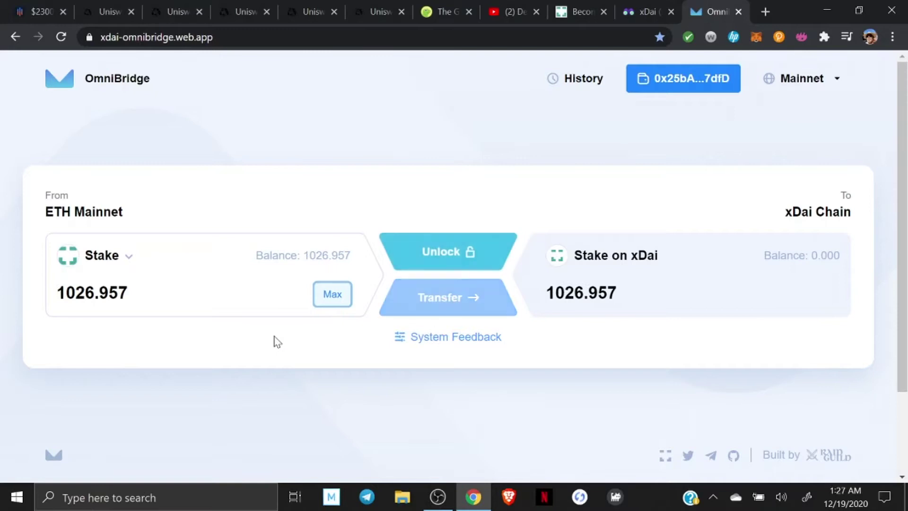
{"action": "left_click", "coordinate": [430, 256]}
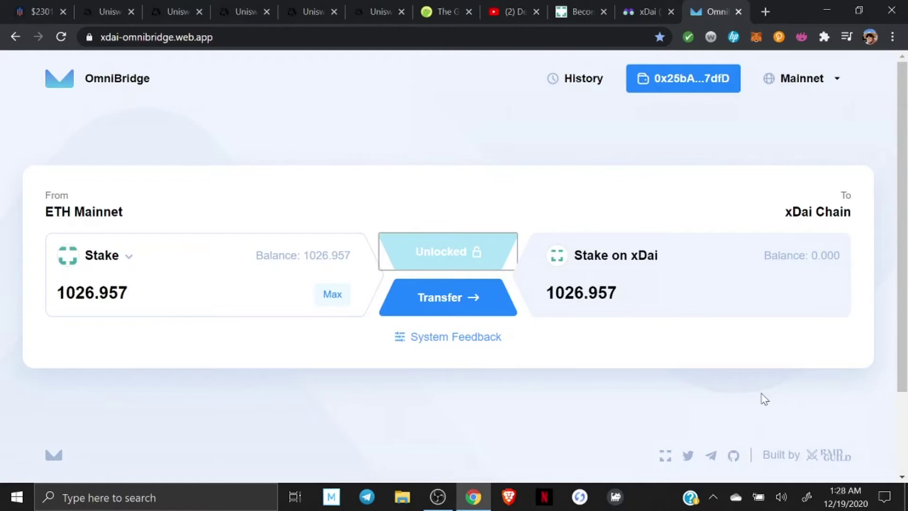
Start transferring the 1026.957 Stake from ETH Mainnet to xDai Chain
{"action": "left_click", "coordinate": [454, 302]}
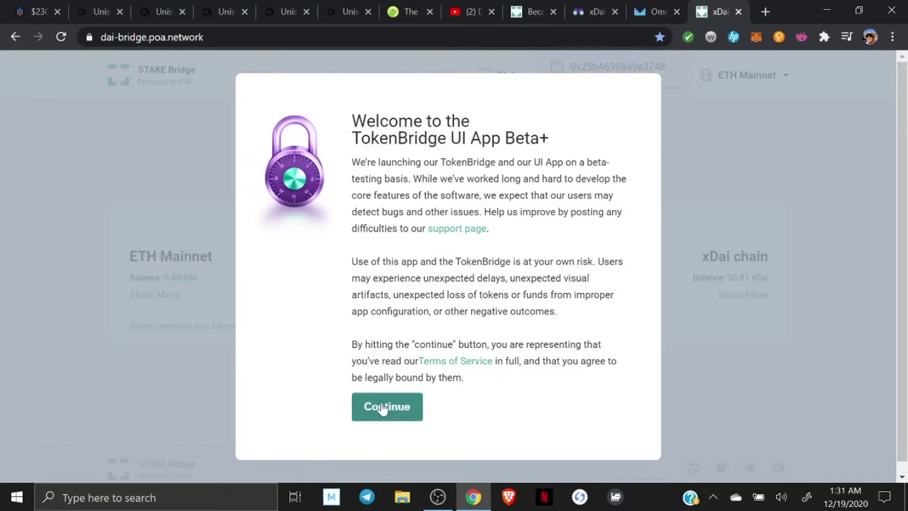
Accept the TokenBridge UI App Beta+ welcome and risk notice
{"action": "left_click", "coordinate": [383, 407]}
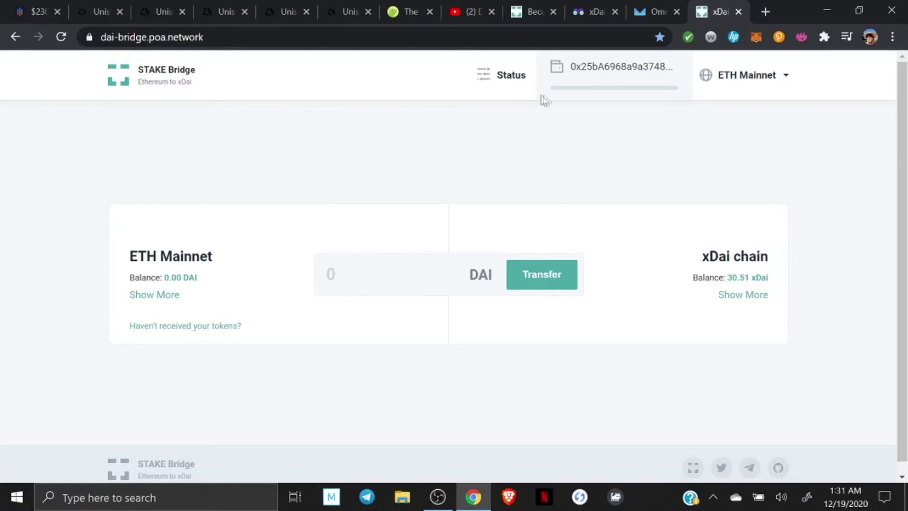
Close the STAKE Bridge page, then browse OmniBridge's token list and dismiss it unchanged
{"action": "left_click", "coordinate": [738, 11]}
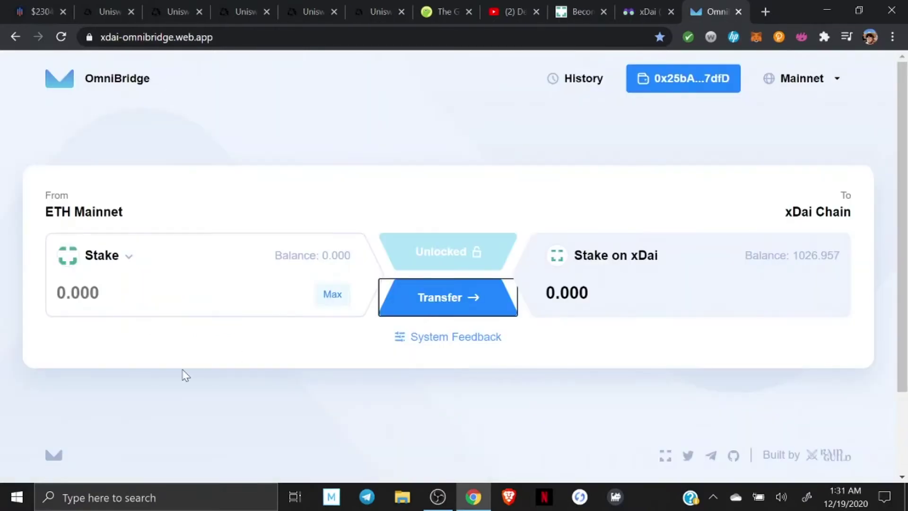
{"action": "left_click", "coordinate": [128, 258]}
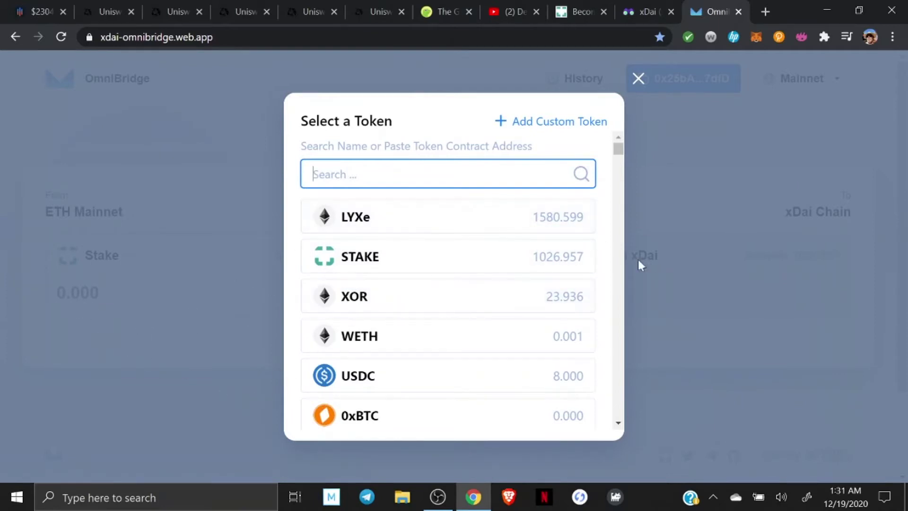
{"action": "left_click", "coordinate": [639, 83]}
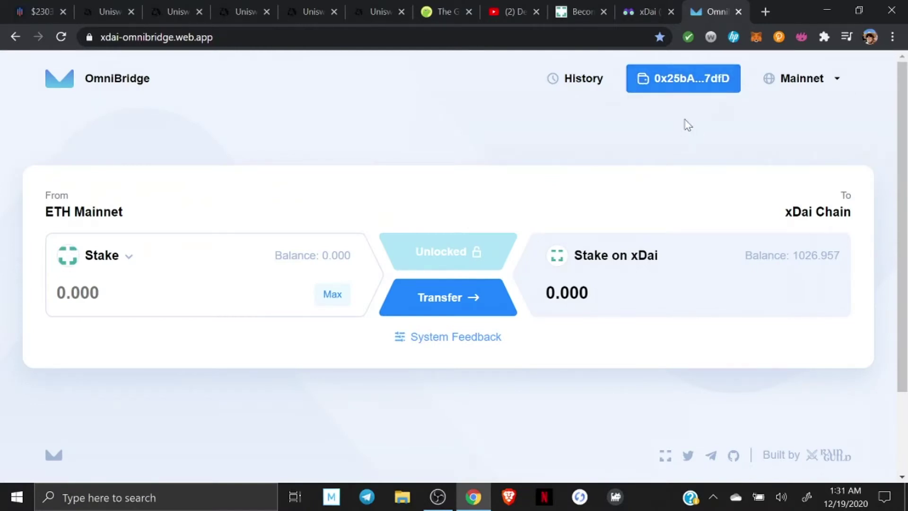
Close OmniBridge and switch MetaMask from Ethereum Mainnet to the xDai network
{"action": "left_click", "coordinate": [740, 12]}
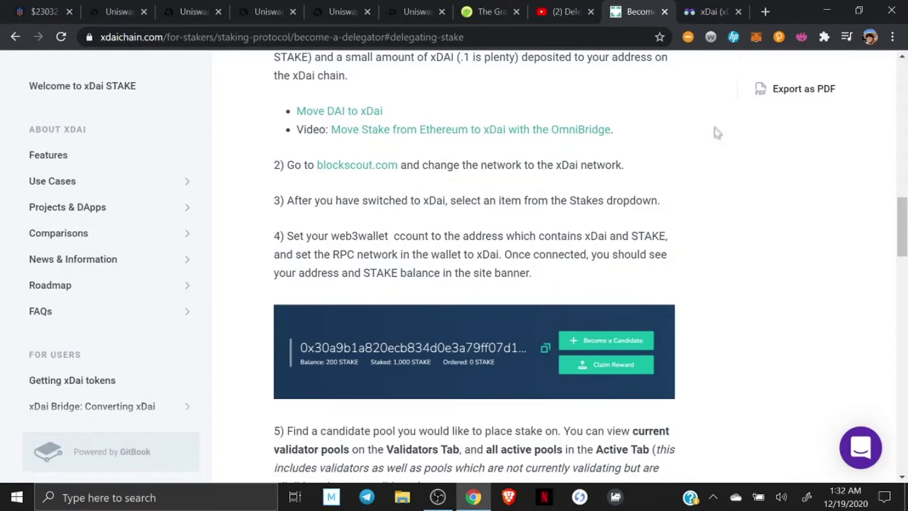
{"action": "left_click", "coordinate": [756, 36]}
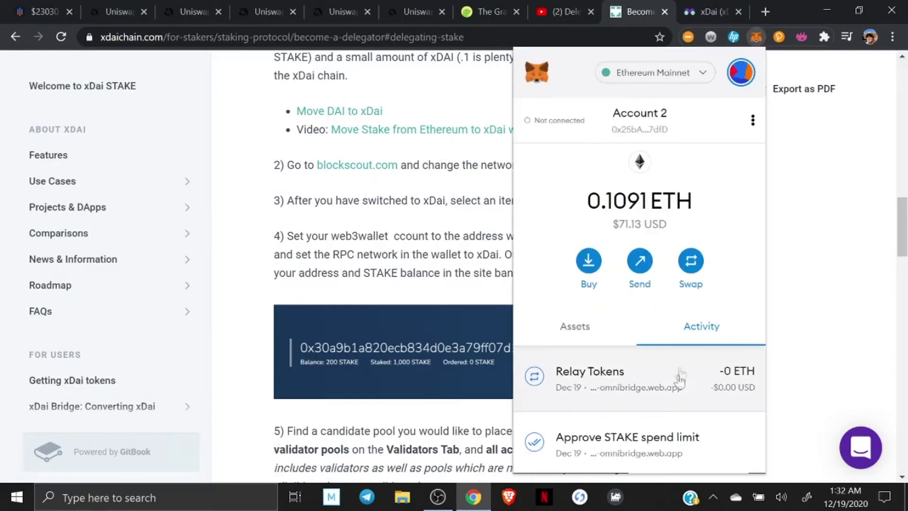
{"action": "left_click", "coordinate": [700, 85]}
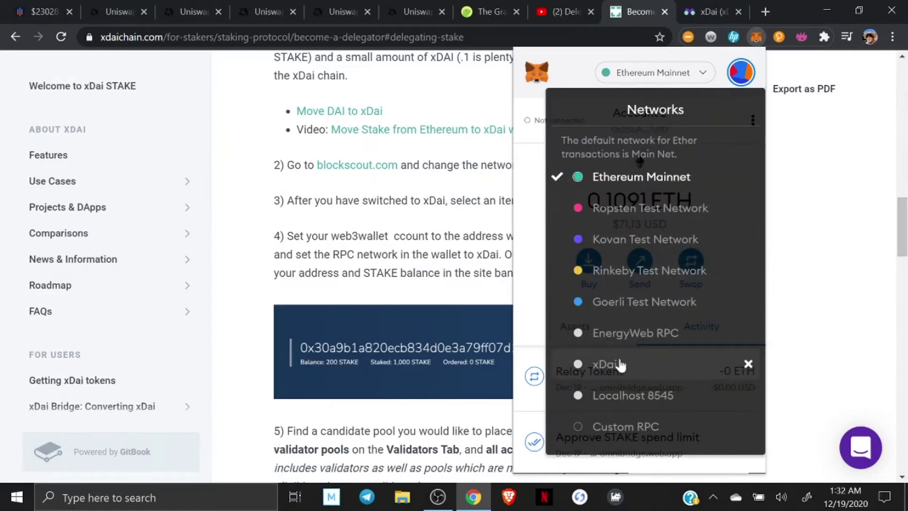
{"action": "left_click", "coordinate": [605, 365]}
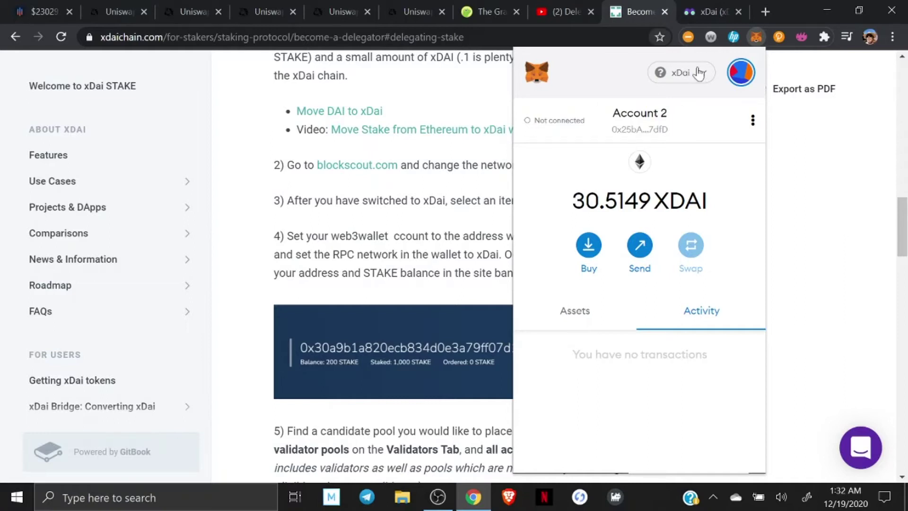
{"action": "left_click", "coordinate": [842, 255]}
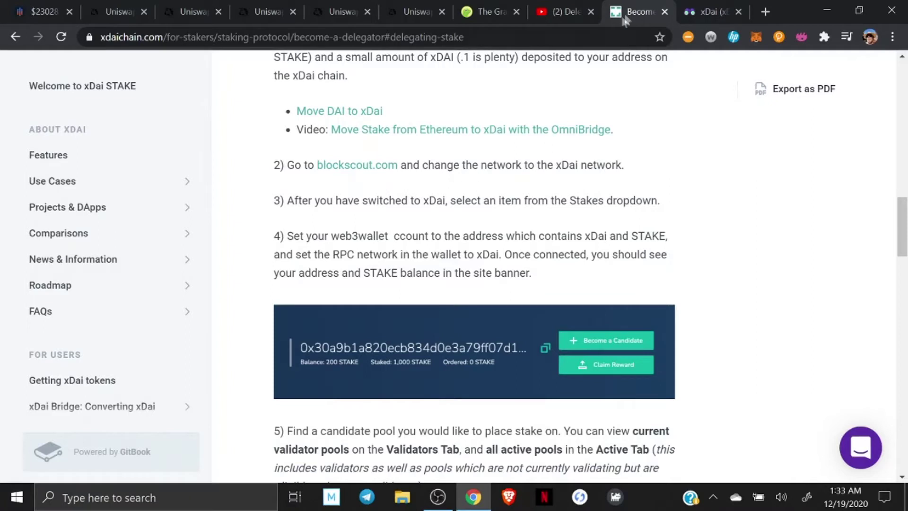
From the BlockScout xDai explorer, reach the Validators page via the Apps menu
{"action": "left_click", "coordinate": [684, 6]}
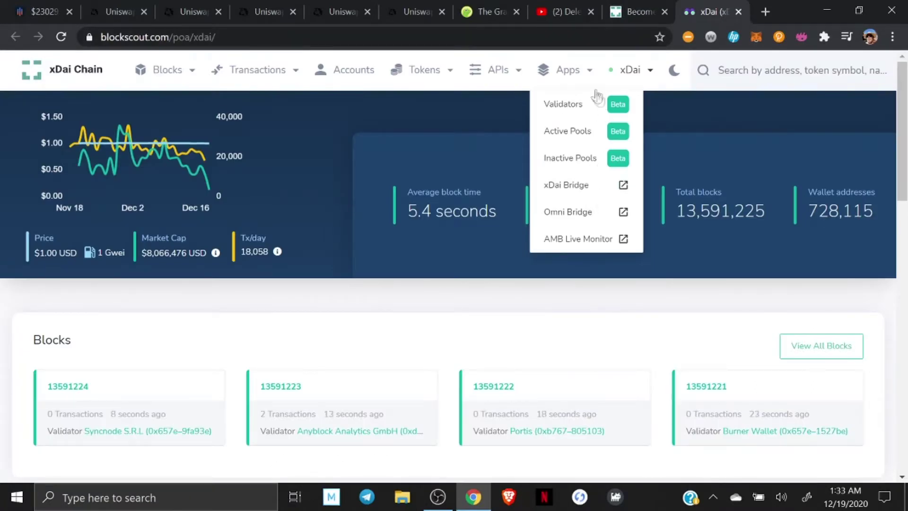
{"action": "left_click", "coordinate": [595, 78]}
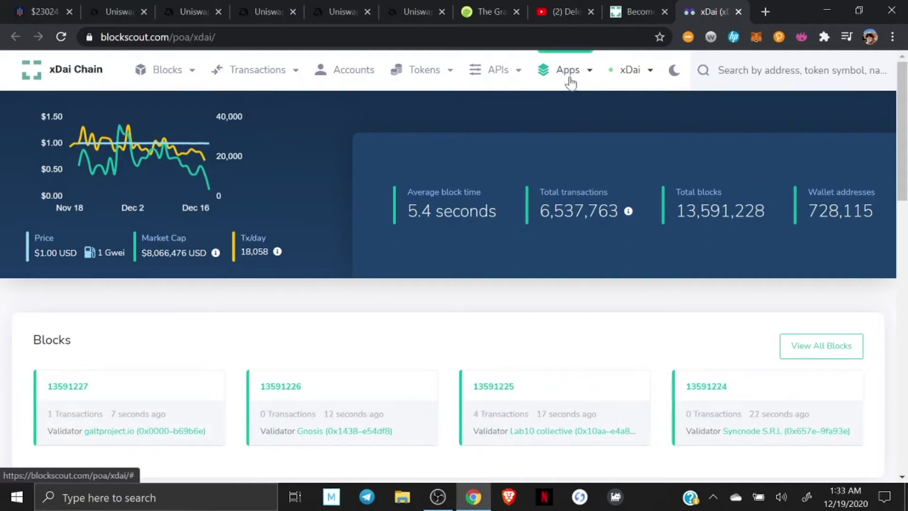
{"action": "left_click", "coordinate": [589, 74]}
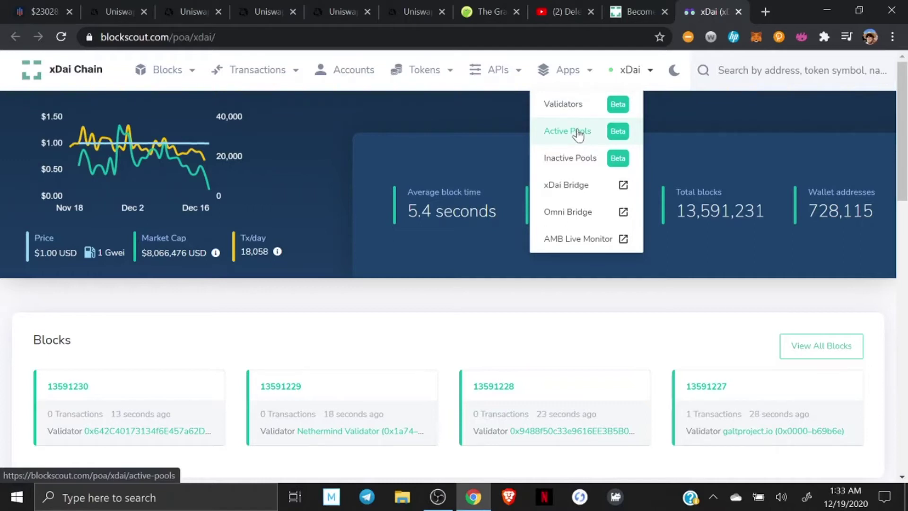
{"action": "left_click", "coordinate": [577, 105]}
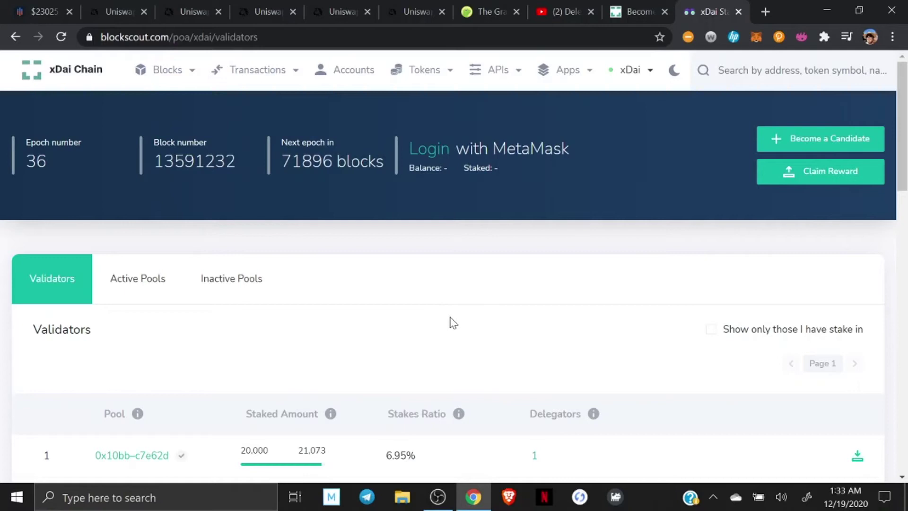
Log in with MetaMask, read guide steps 6–8, then return to the xDai Staking validators page
{"action": "left_click", "coordinate": [435, 153]}
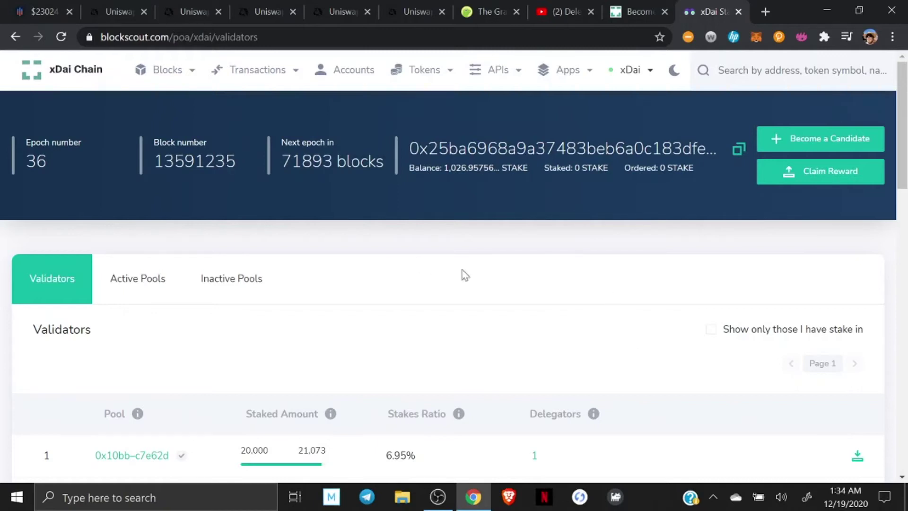
{"action": "mouse_move", "coordinate": [466, 170]}
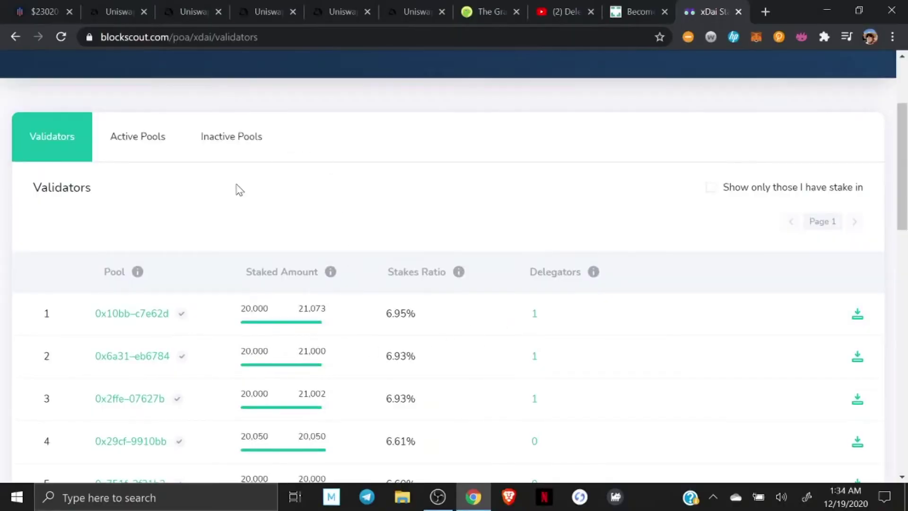
{"action": "scroll", "coordinate": [237, 189], "scroll_direction": "down", "scroll_amount": 3}
{"action": "scroll", "coordinate": [237, 188], "scroll_direction": "up", "scroll_amount": 4}
{"action": "scroll", "coordinate": [229, 206], "scroll_direction": "down", "scroll_amount": 3}
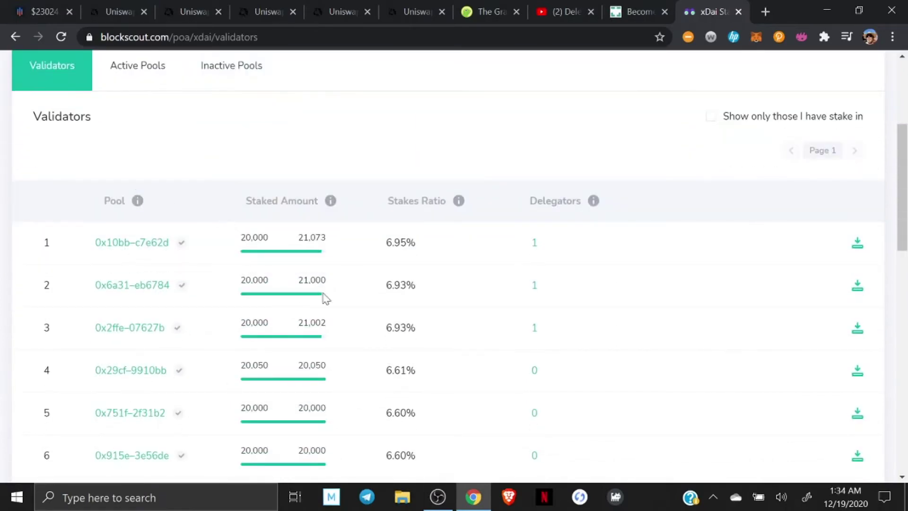
{"action": "scroll", "coordinate": [638, 325], "scroll_direction": "down", "scroll_amount": 2}
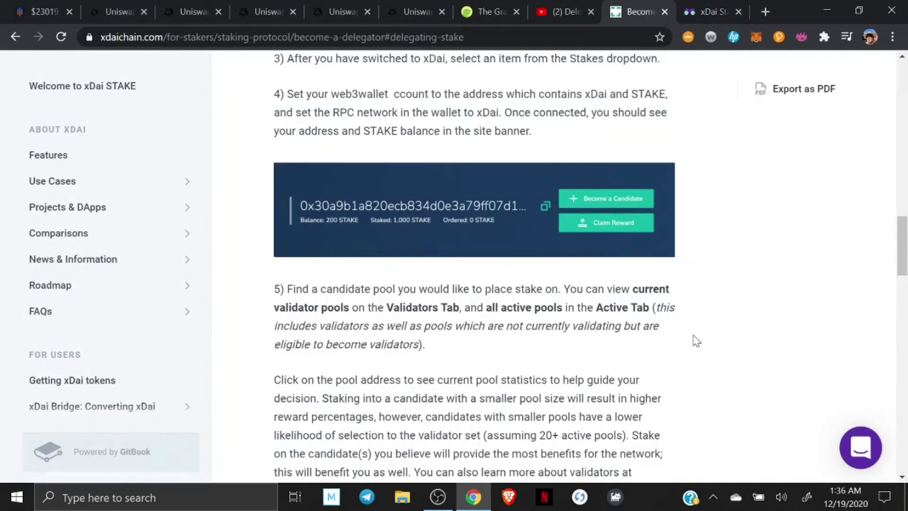
{"action": "scroll", "coordinate": [696, 340], "scroll_direction": "down", "scroll_amount": 3}
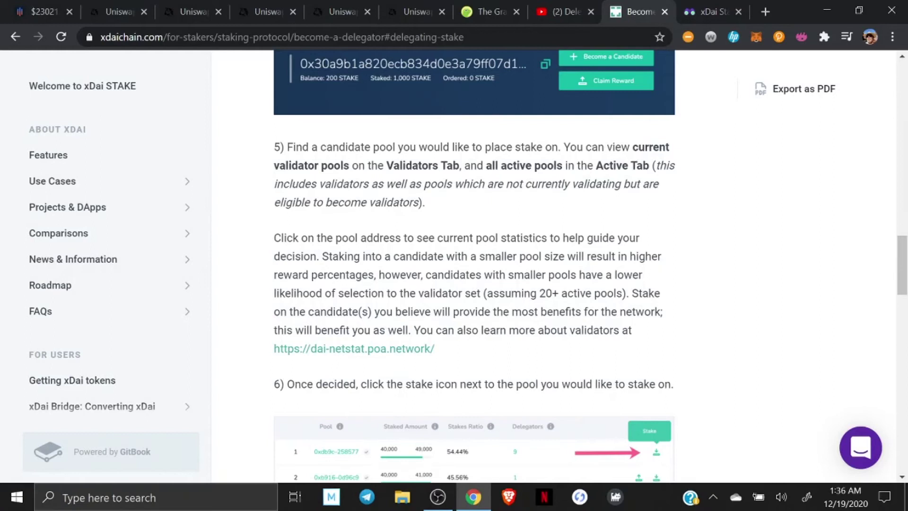
{"action": "scroll", "coordinate": [506, 283], "scroll_direction": "down", "scroll_amount": 3}
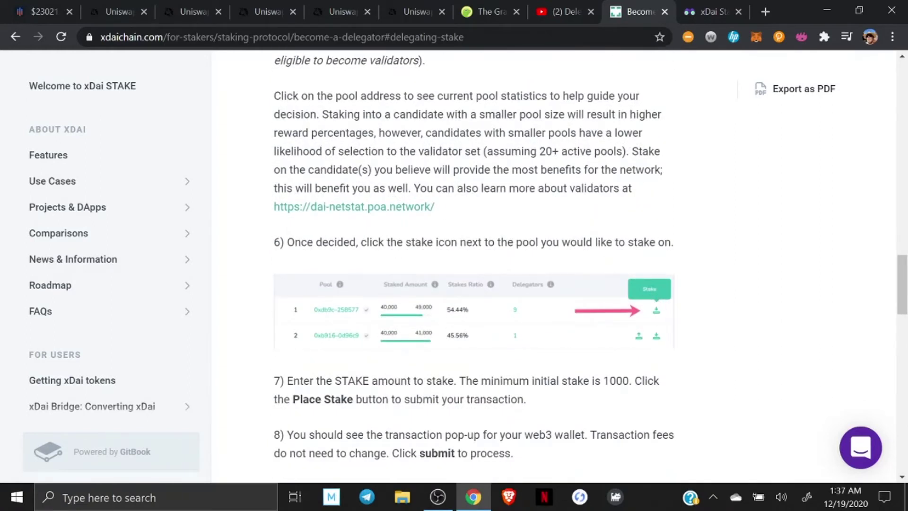
{"action": "left_click", "coordinate": [707, 8]}
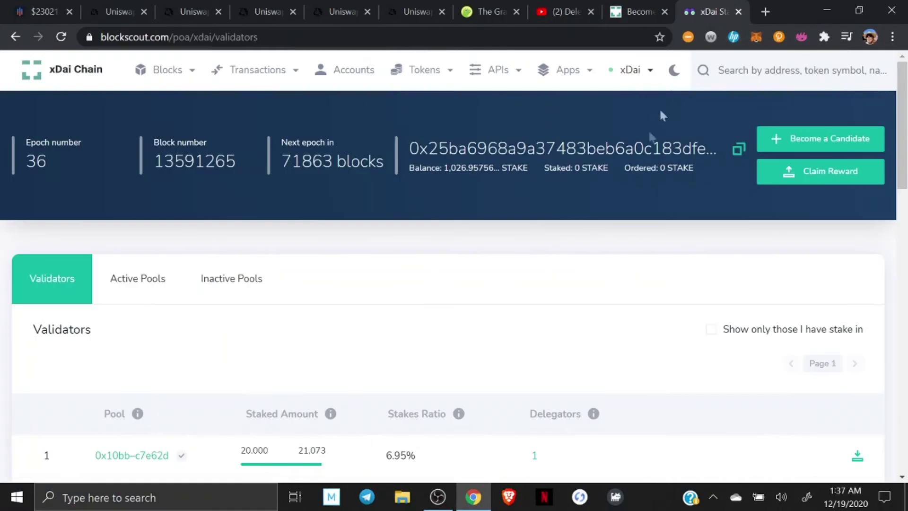
Compare validator pools, viewing and closing the details of pool 0x751f-2f31b2
{"action": "scroll", "coordinate": [515, 288], "scroll_direction": "down", "scroll_amount": 5}
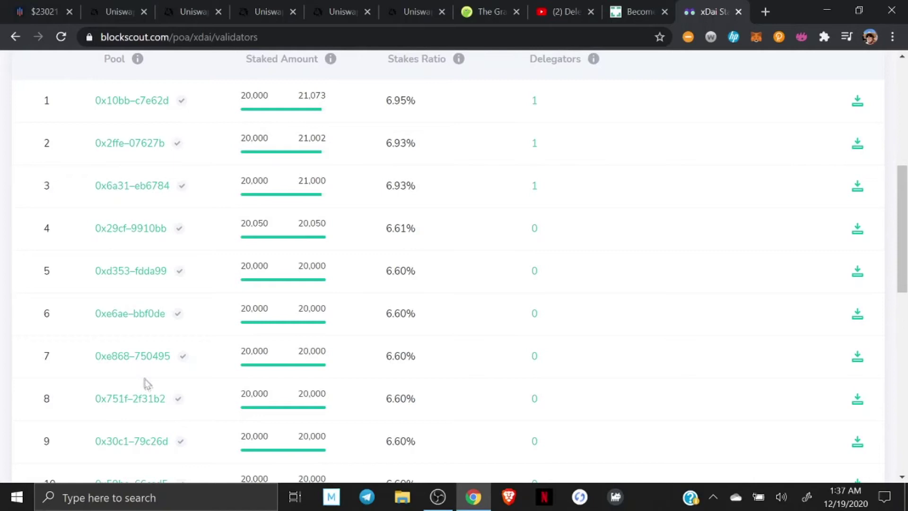
{"action": "left_click", "coordinate": [133, 400]}
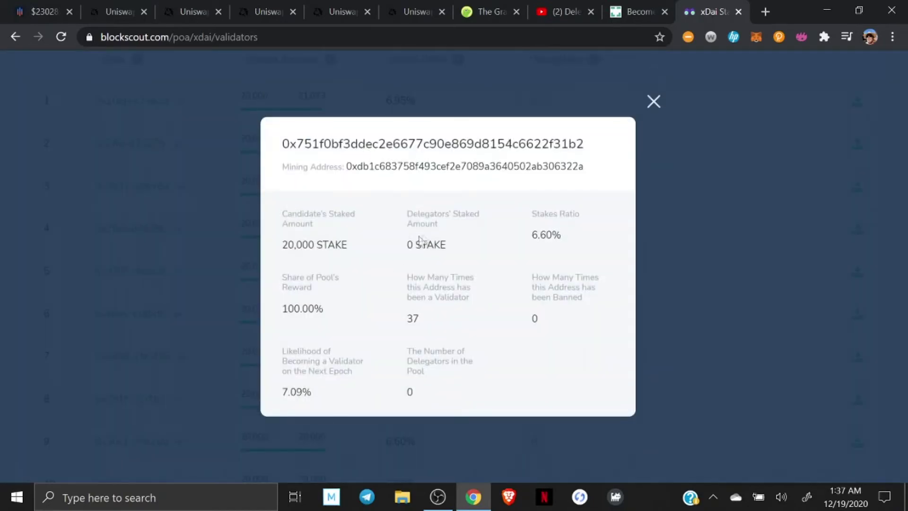
{"action": "left_click", "coordinate": [655, 105]}
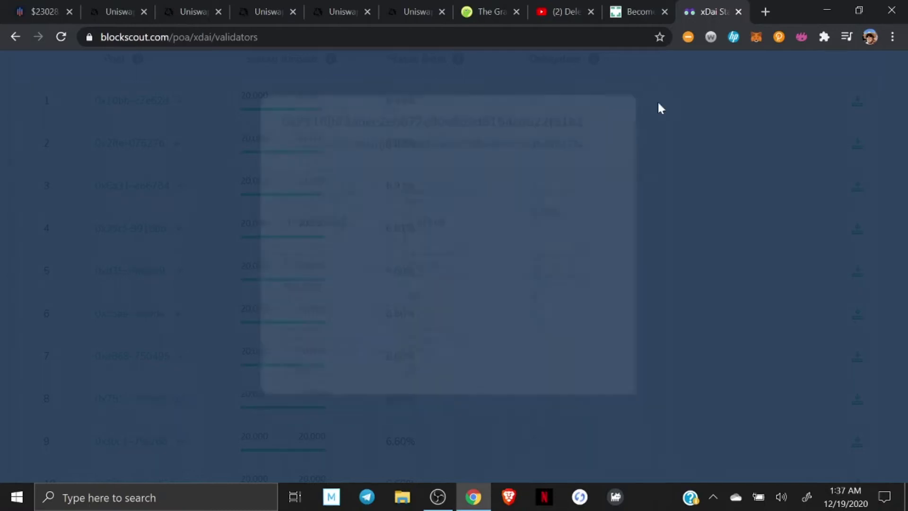
{"action": "scroll", "coordinate": [384, 301], "scroll_direction": "up", "scroll_amount": 4}
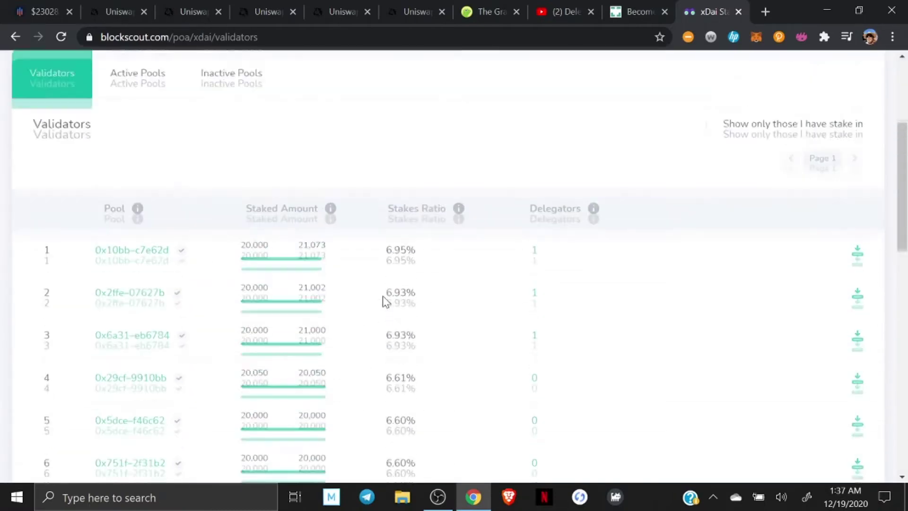
{"action": "scroll", "coordinate": [388, 302], "scroll_direction": "down", "scroll_amount": 4}
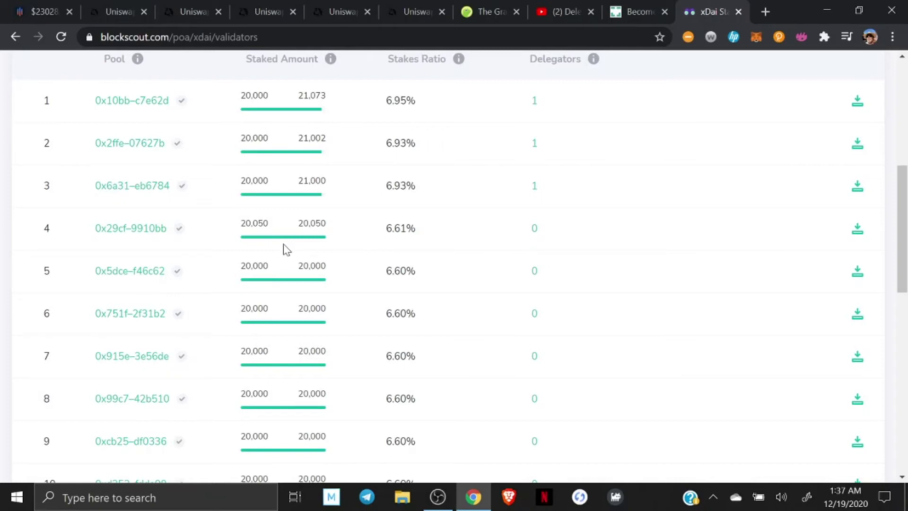
{"action": "scroll", "coordinate": [425, 203], "scroll_direction": "up", "scroll_amount": 2}
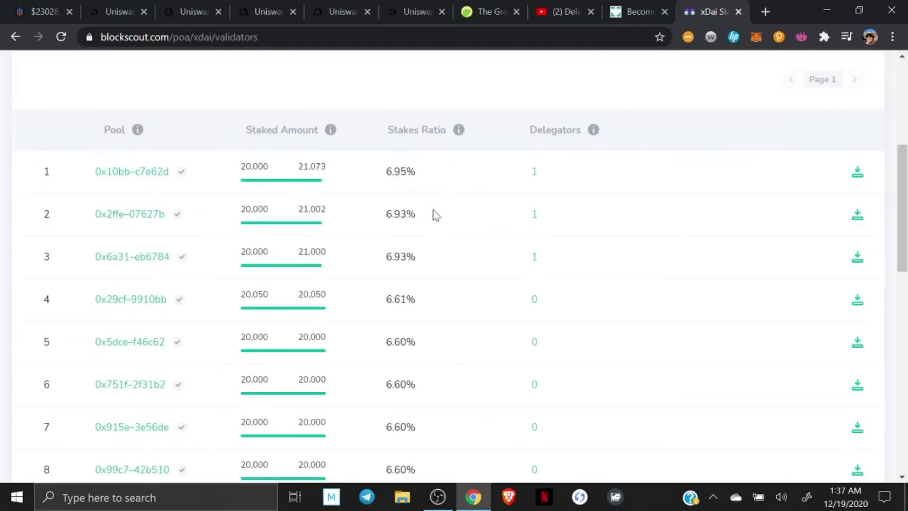
{"action": "mouse_move", "coordinate": [458, 135]}
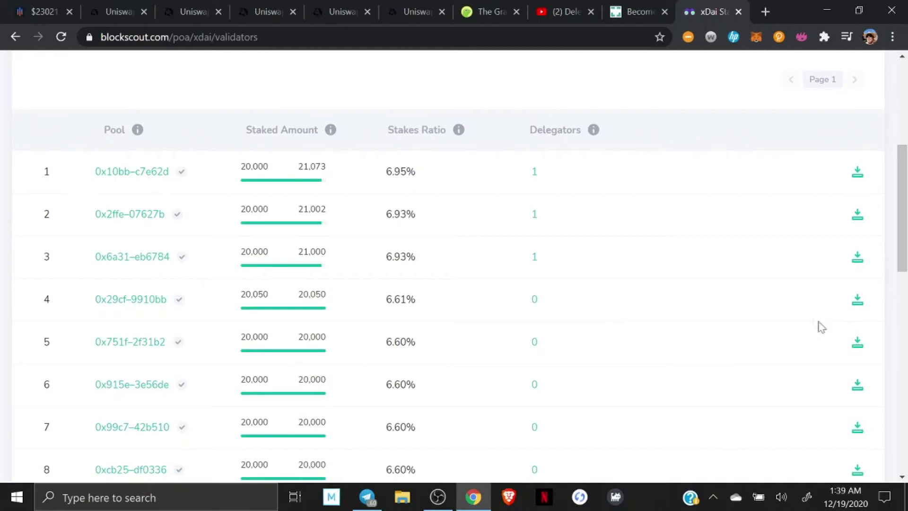
Open the stake form for pool 0x29cf-9910bb and fill in the full 1026.95756187591795588 STAKE balance
{"action": "left_click", "coordinate": [857, 305]}
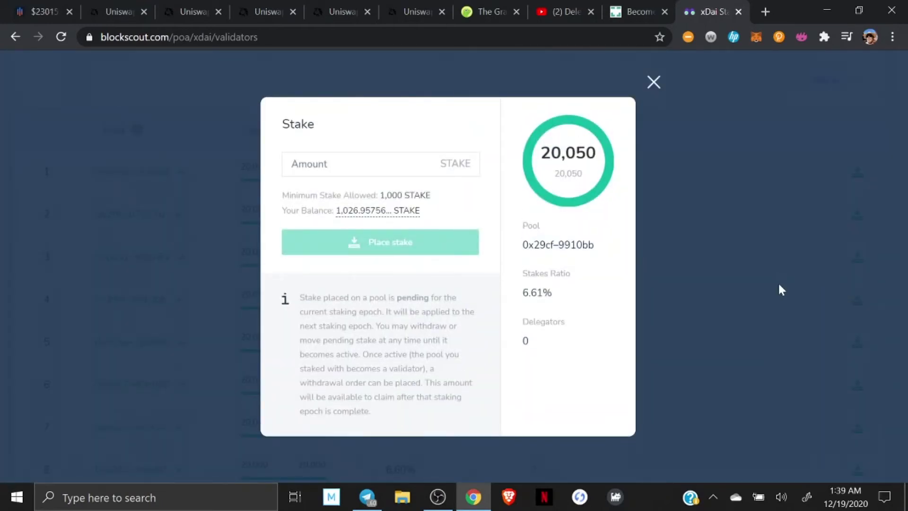
{"action": "left_click", "coordinate": [377, 211]}
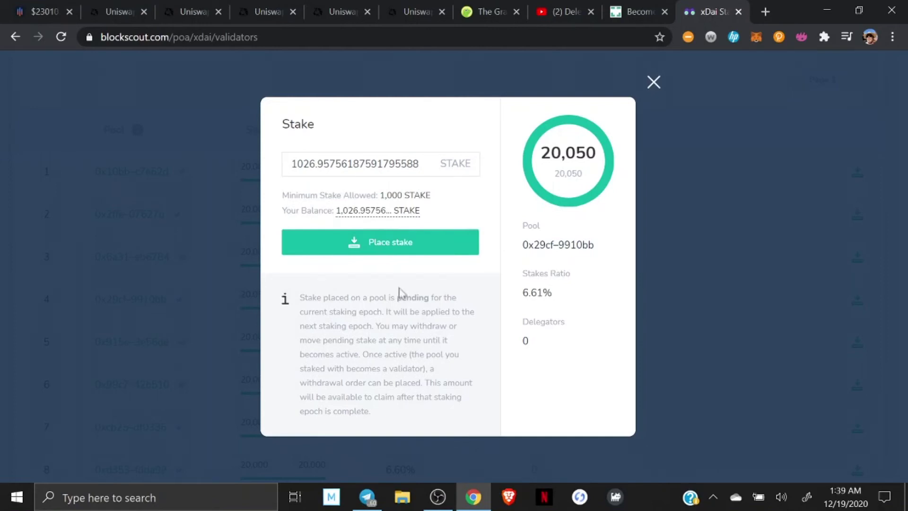
Try staking the full balance on pool 0x29cf-9910bb twice, dismissing each 'cannot be mined' error
{"action": "left_click", "coordinate": [391, 243]}
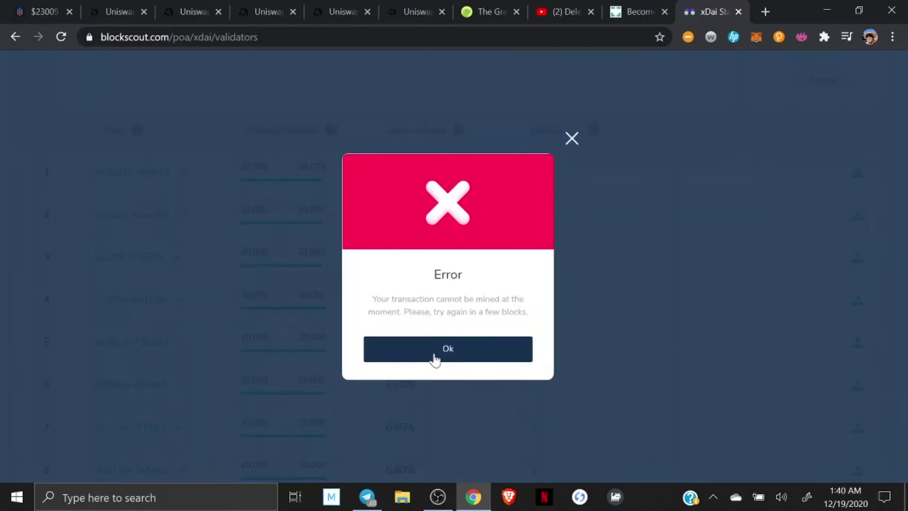
{"action": "left_click", "coordinate": [433, 355]}
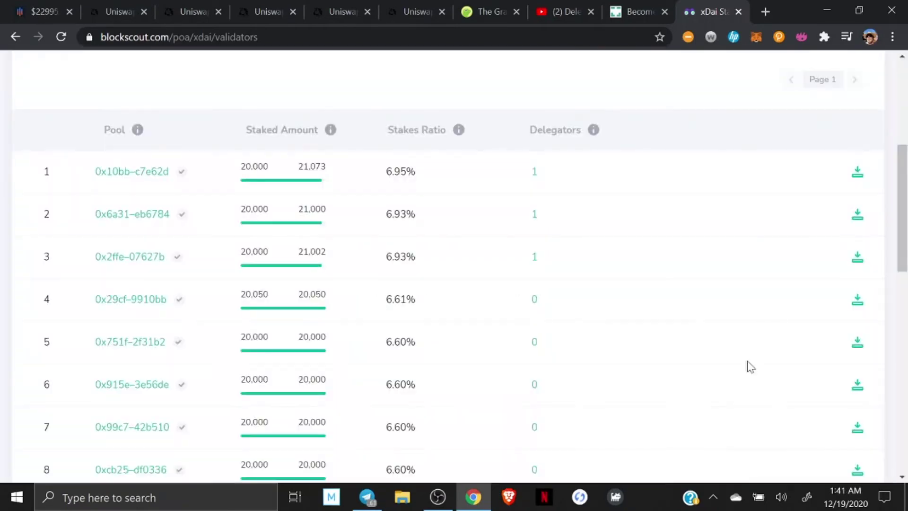
{"action": "left_click", "coordinate": [857, 305]}
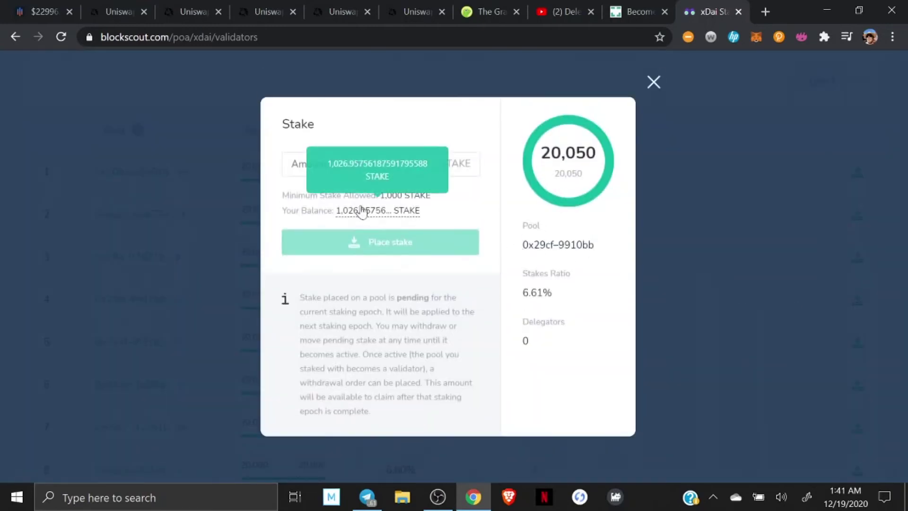
{"action": "left_click", "coordinate": [362, 213]}
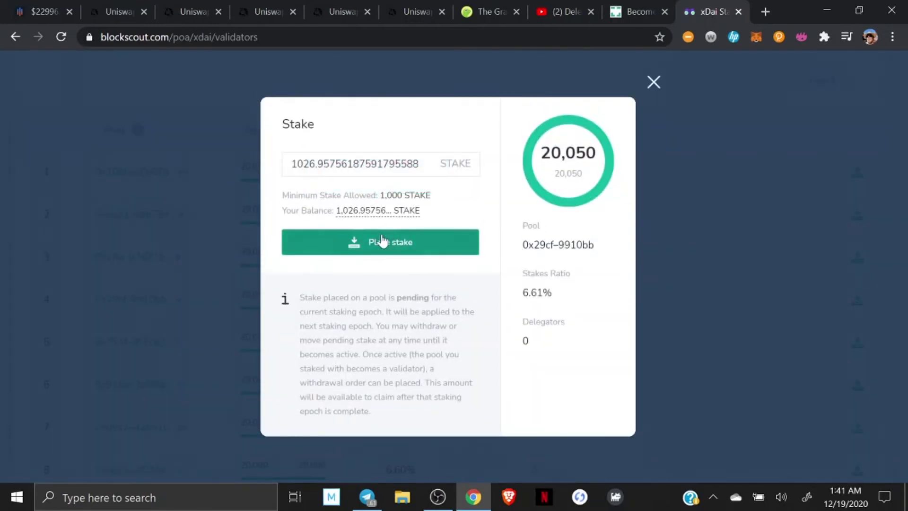
{"action": "left_click", "coordinate": [390, 250]}
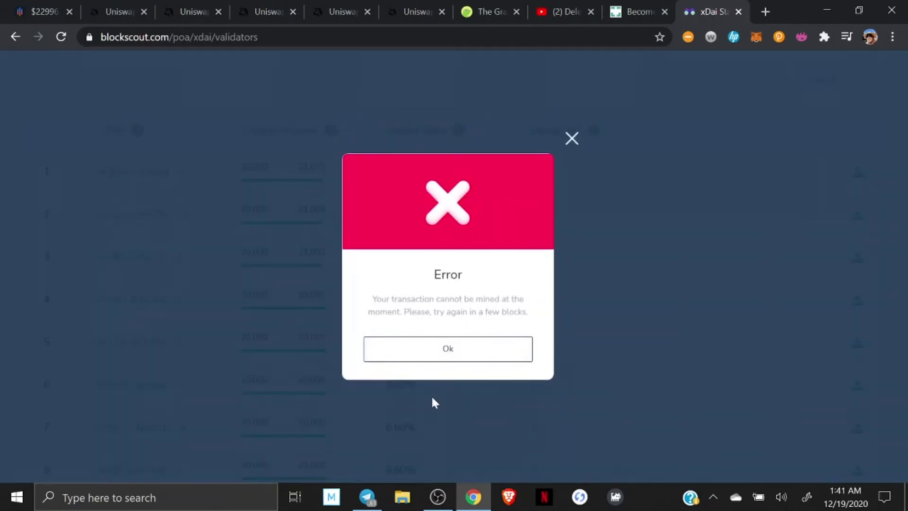
{"action": "left_click", "coordinate": [441, 349]}
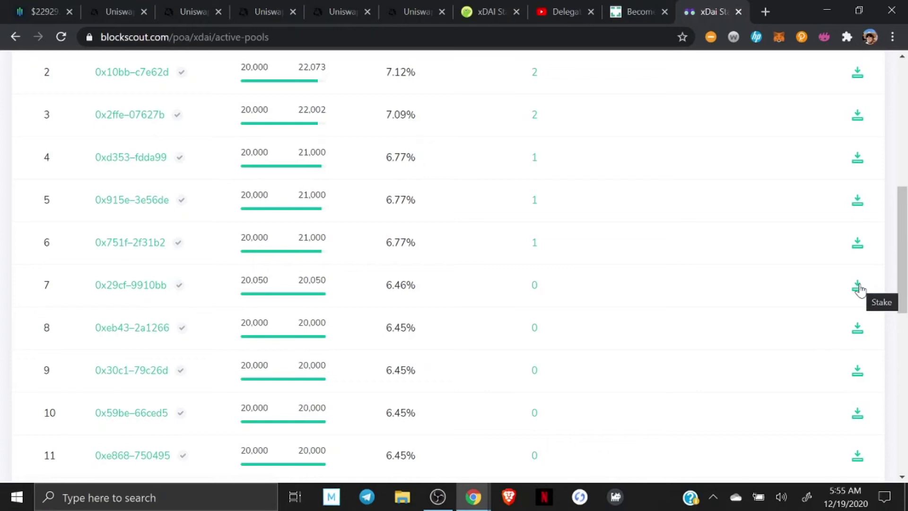
View the delegators list for pool 0x29cf-9910bb in Active Pools, then close it
{"action": "scroll", "coordinate": [756, 278], "scroll_direction": "up", "scroll_amount": 2}
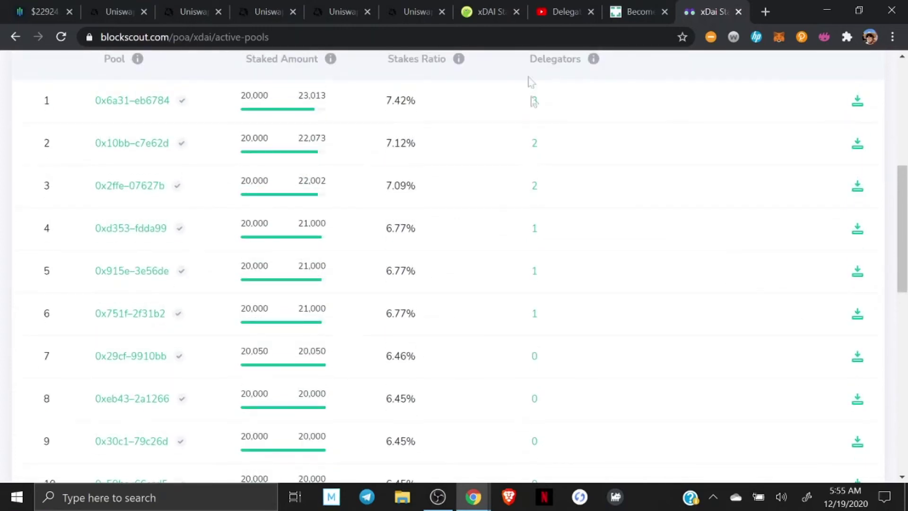
{"action": "left_click", "coordinate": [538, 358]}
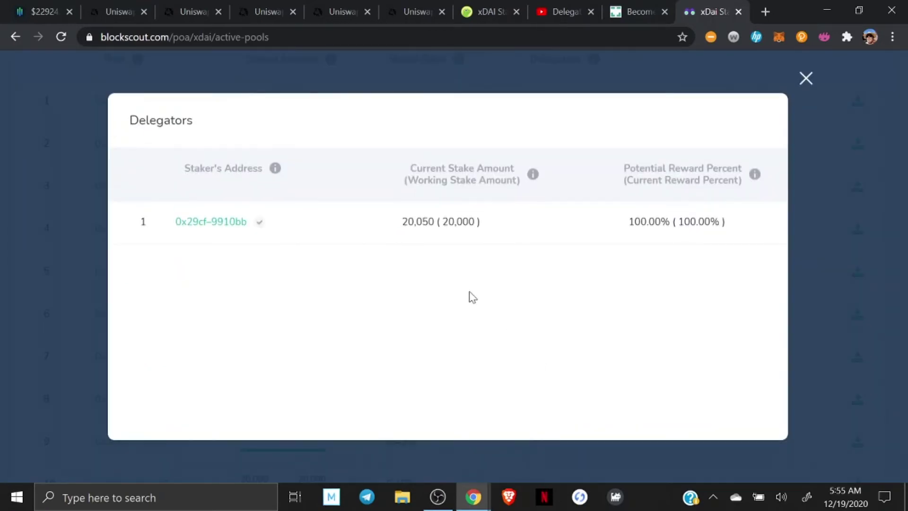
{"action": "left_click", "coordinate": [806, 79]}
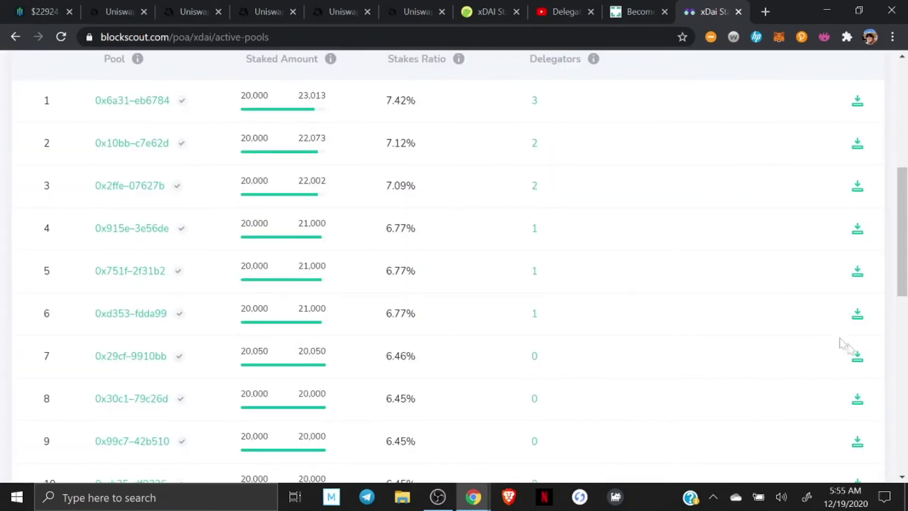
Stake the full 1026.95756 STAKE balance in pool 0x29cf-9910bb, confirming in MetaMask
{"action": "left_click", "coordinate": [859, 360]}
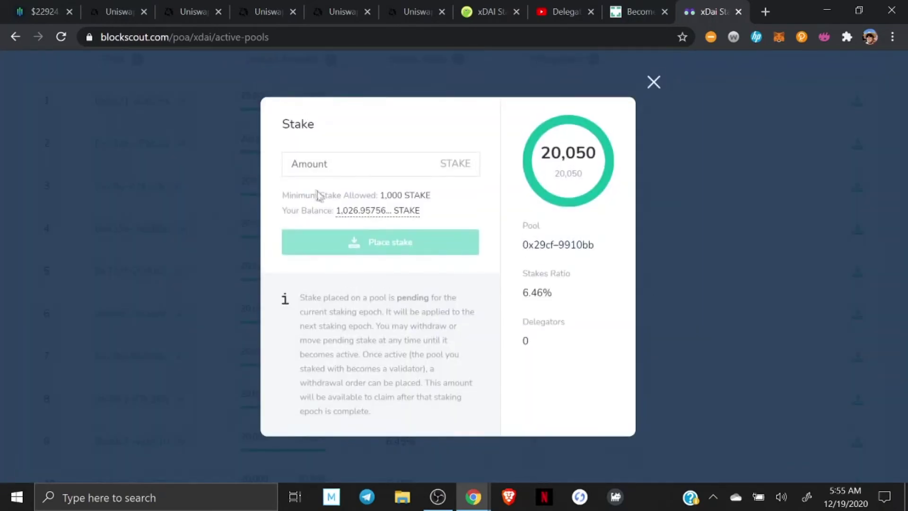
{"action": "left_click", "coordinate": [363, 213]}
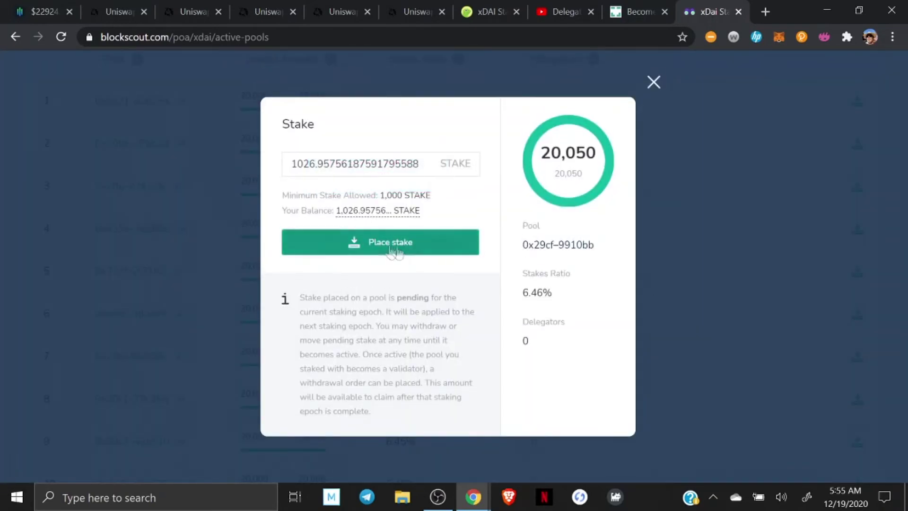
{"action": "left_click", "coordinate": [379, 244]}
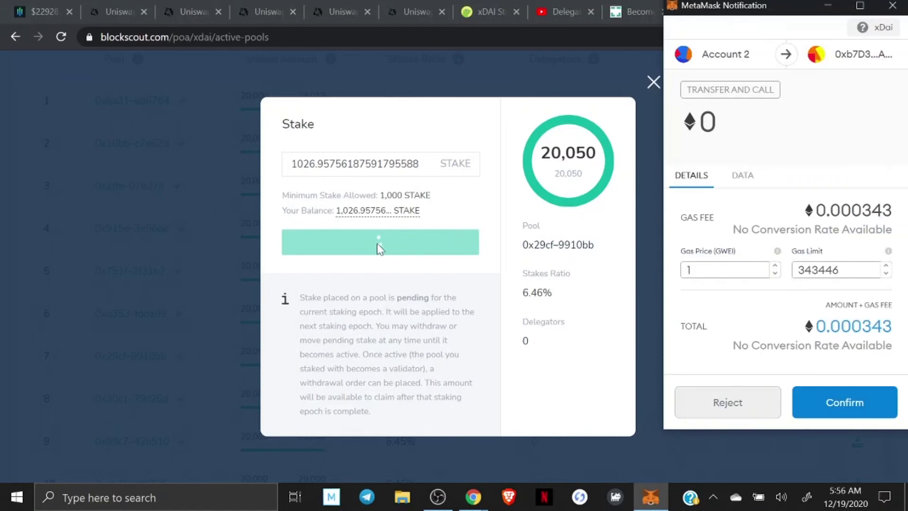
{"action": "left_click", "coordinate": [846, 410]}
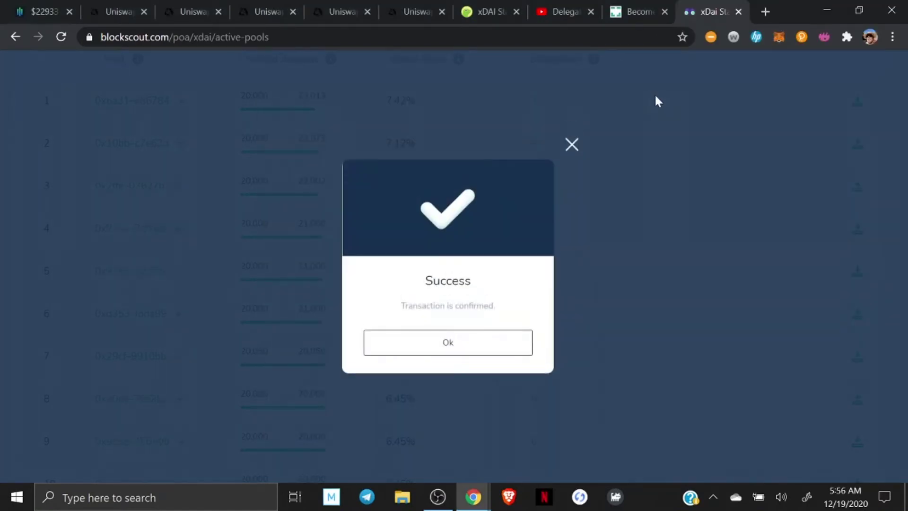
{"action": "left_click", "coordinate": [495, 349]}
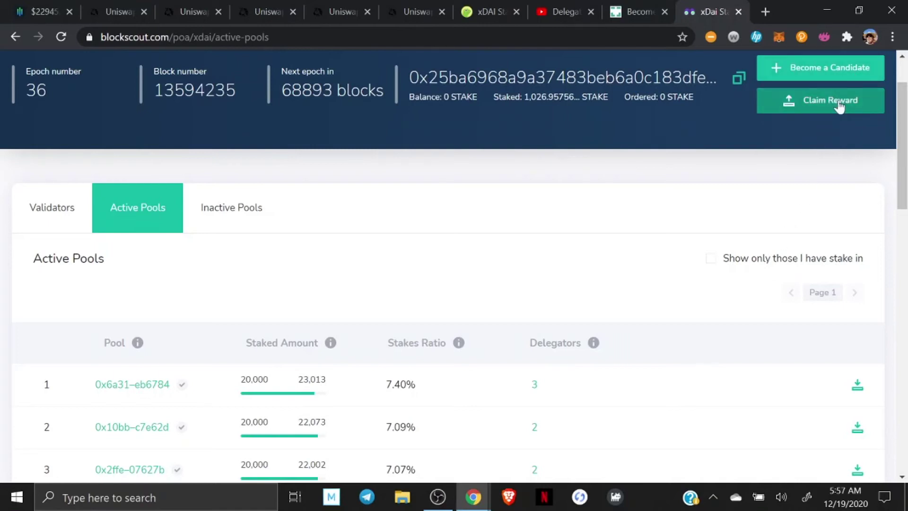
Attempt Claim Reward twice from the active pools list
{"action": "left_click", "coordinate": [839, 107]}
{"action": "left_click", "coordinate": [839, 107]}
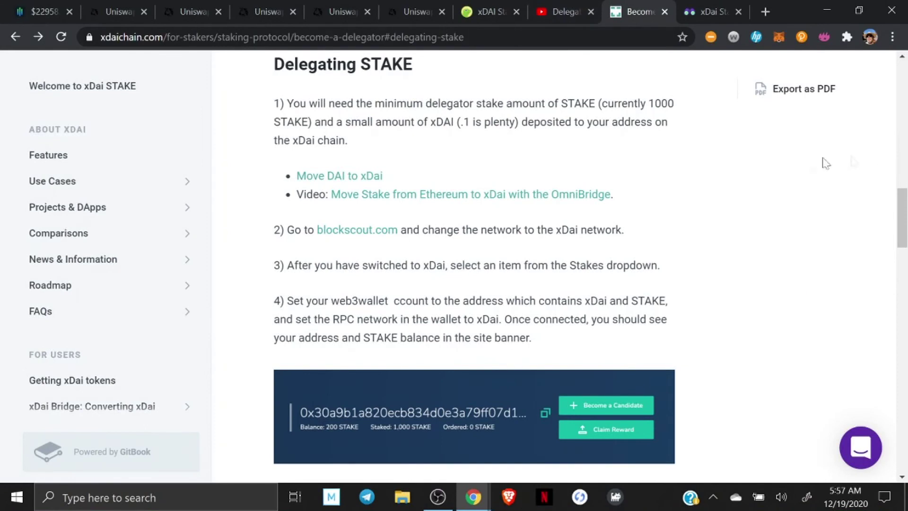
{"action": "scroll", "coordinate": [764, 105], "scroll_direction": "down", "scroll_amount": 6}
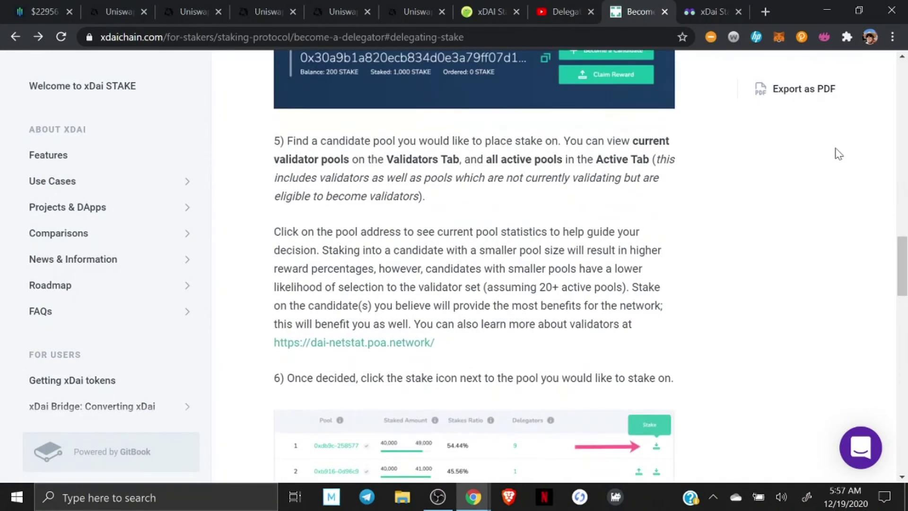
{"action": "scroll", "coordinate": [838, 153], "scroll_direction": "down", "scroll_amount": 4}
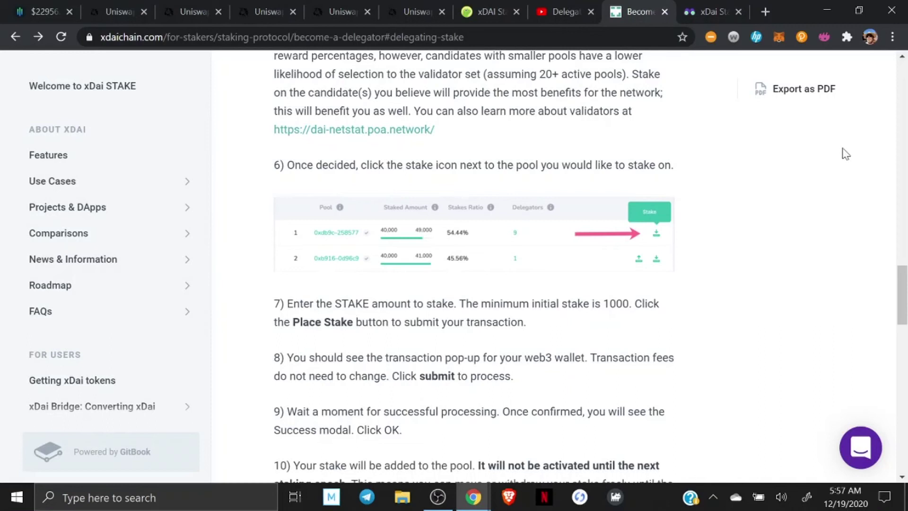
{"action": "scroll", "coordinate": [846, 154], "scroll_direction": "down", "scroll_amount": 1}
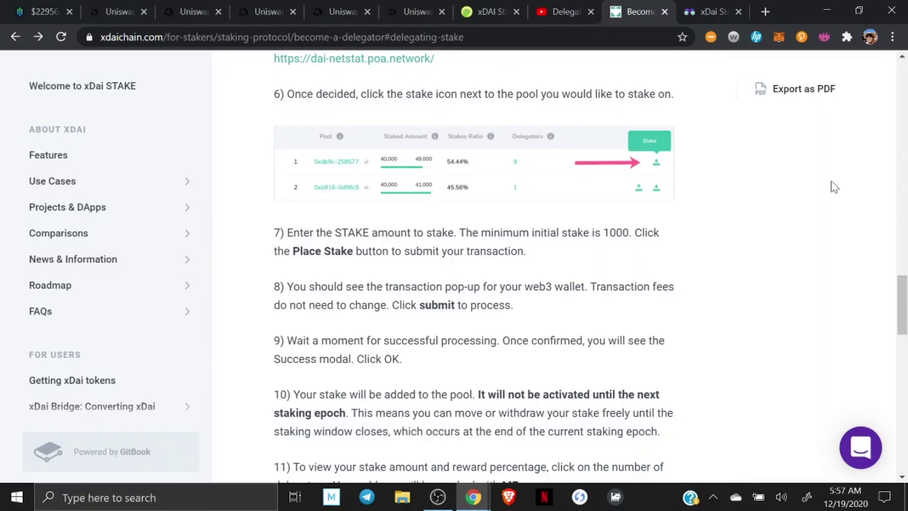
{"action": "scroll", "coordinate": [832, 186], "scroll_direction": "down", "scroll_amount": 2}
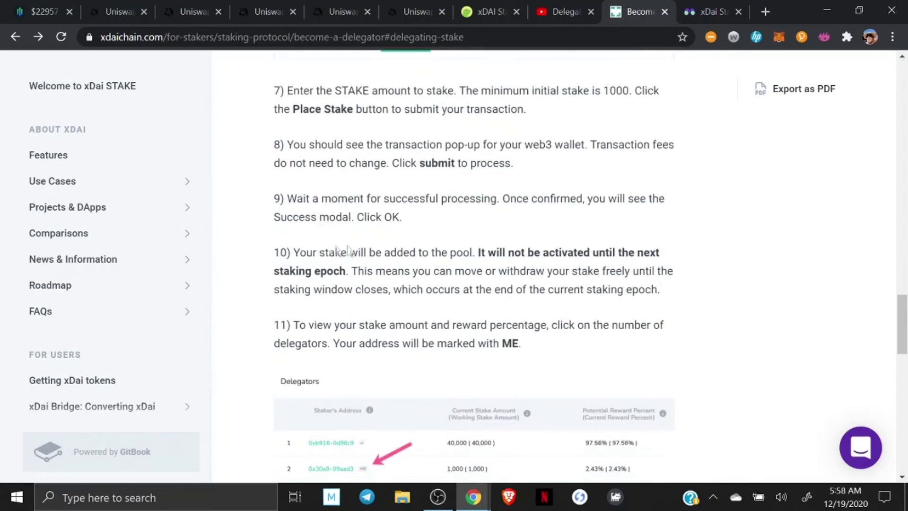
{"action": "left_click_drag", "start_coordinate": [274, 258], "coordinate": [455, 250]}
{"action": "left_click", "coordinate": [433, 248]}
{"action": "left_click_drag", "start_coordinate": [279, 252], "coordinate": [674, 295]}
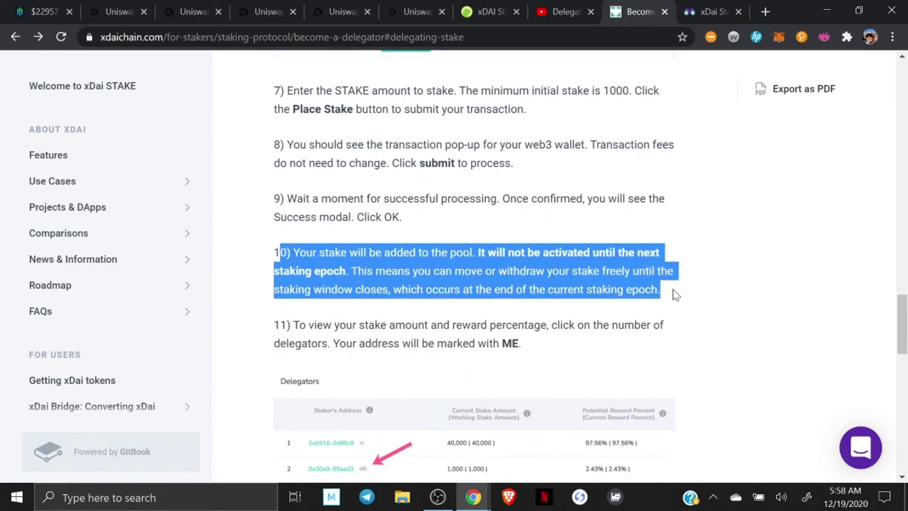
{"action": "scroll", "coordinate": [693, 255], "scroll_direction": "down", "scroll_amount": 1}
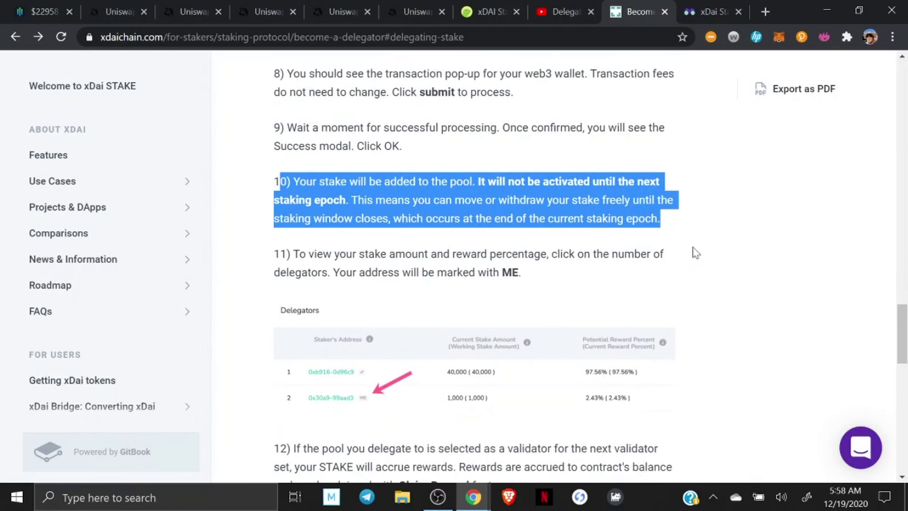
{"action": "left_click", "coordinate": [732, 212]}
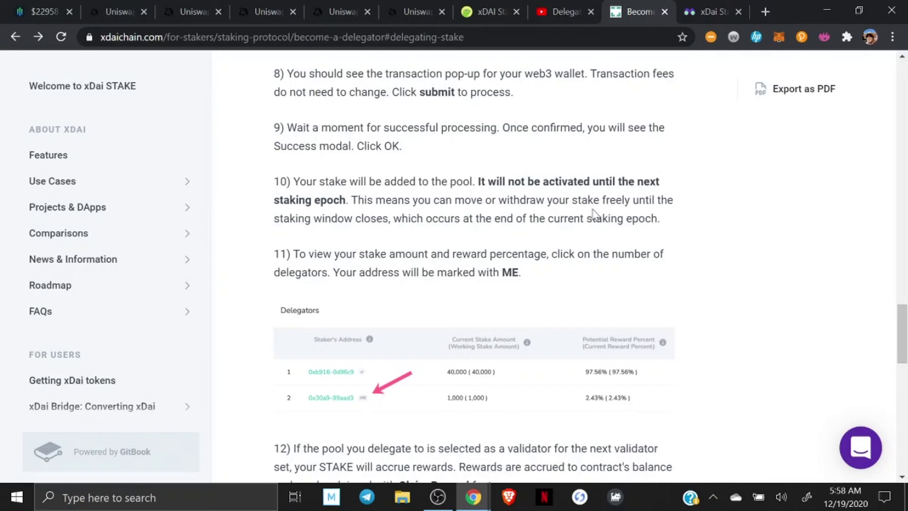
{"action": "scroll", "coordinate": [594, 214], "scroll_direction": "up", "scroll_amount": 5}
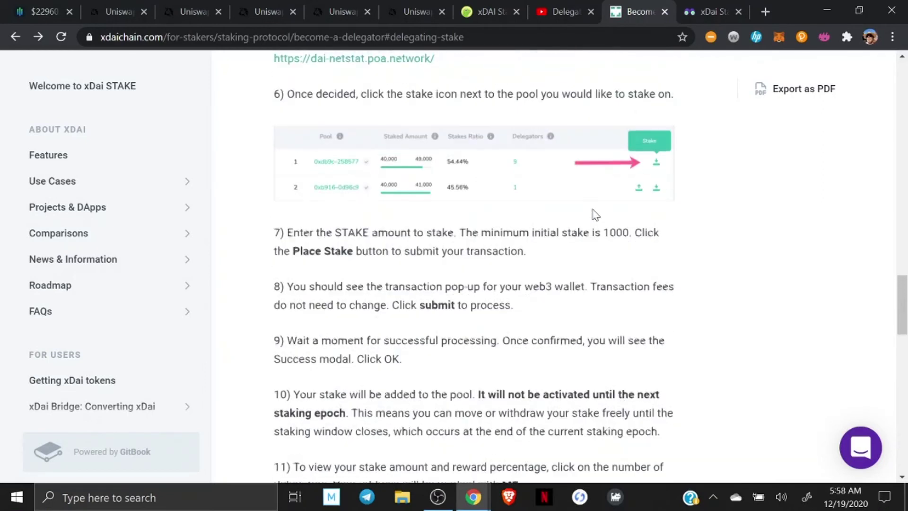
{"action": "left_click", "coordinate": [704, 10]}
{"action": "scroll", "coordinate": [494, 177], "scroll_direction": "down", "scroll_amount": 6}
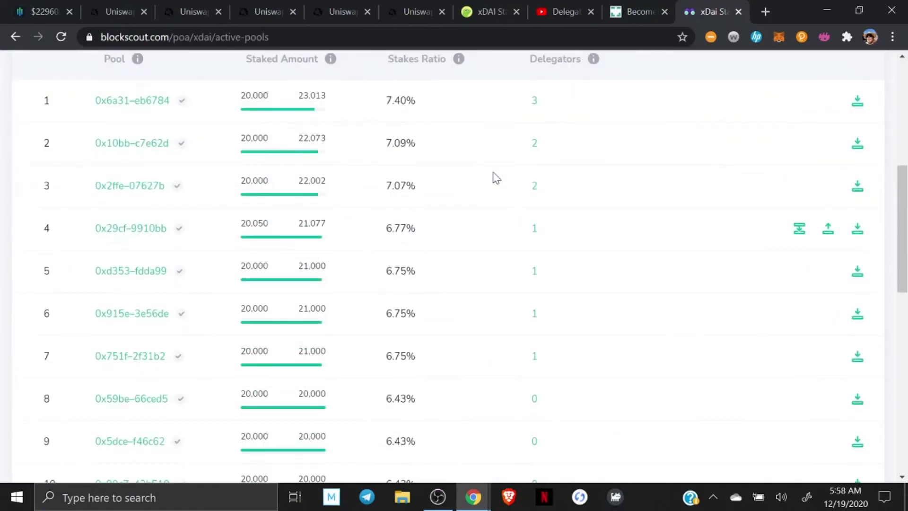
{"action": "scroll", "coordinate": [494, 177], "scroll_direction": "down", "scroll_amount": 5}
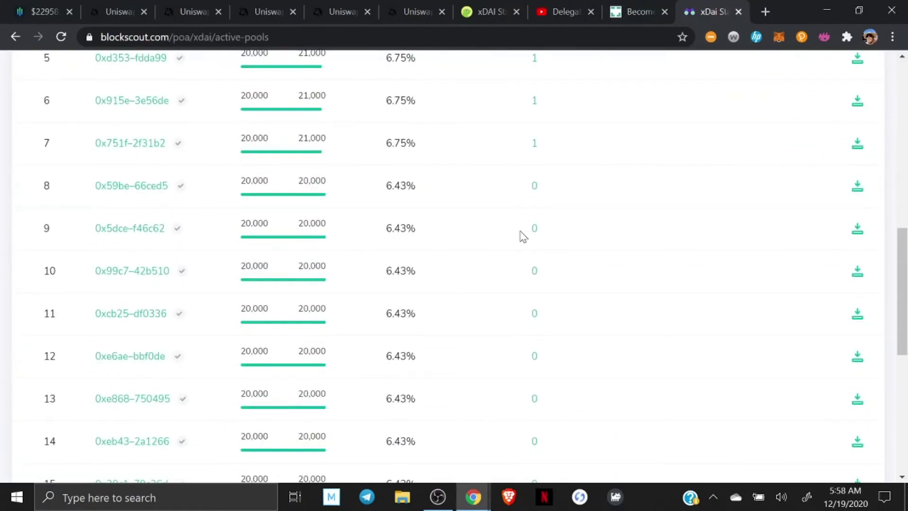
{"action": "left_click", "coordinate": [642, 5]}
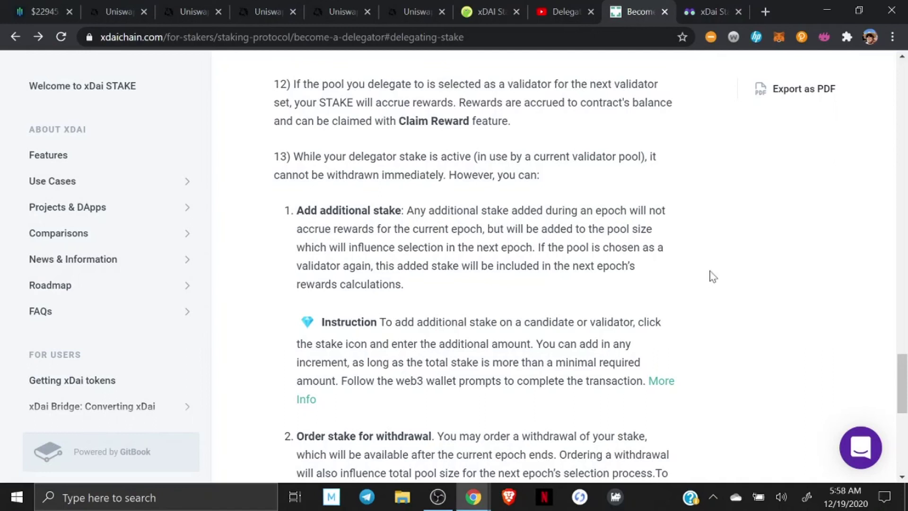
Scroll back up through the xDai delegator guide page
{"action": "scroll", "coordinate": [713, 275], "scroll_direction": "up", "scroll_amount": 3}
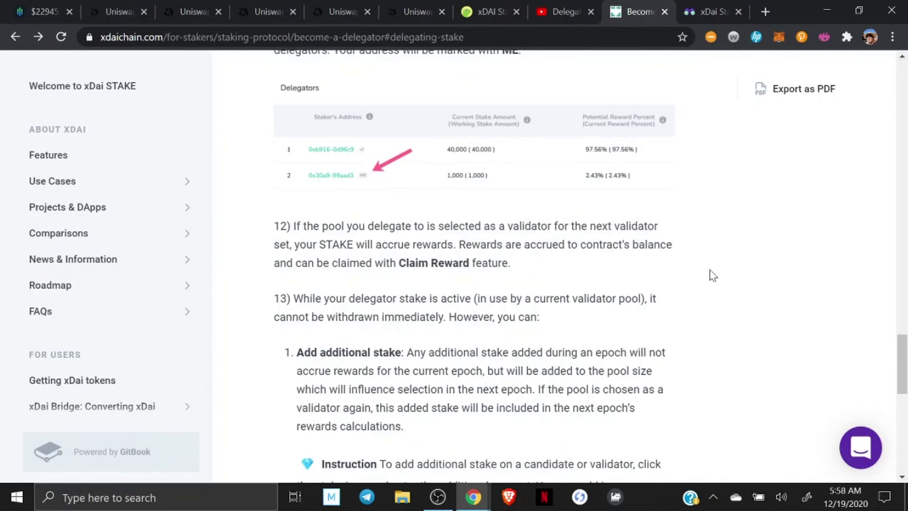
{"action": "scroll", "coordinate": [713, 275], "scroll_direction": "up", "scroll_amount": 4}
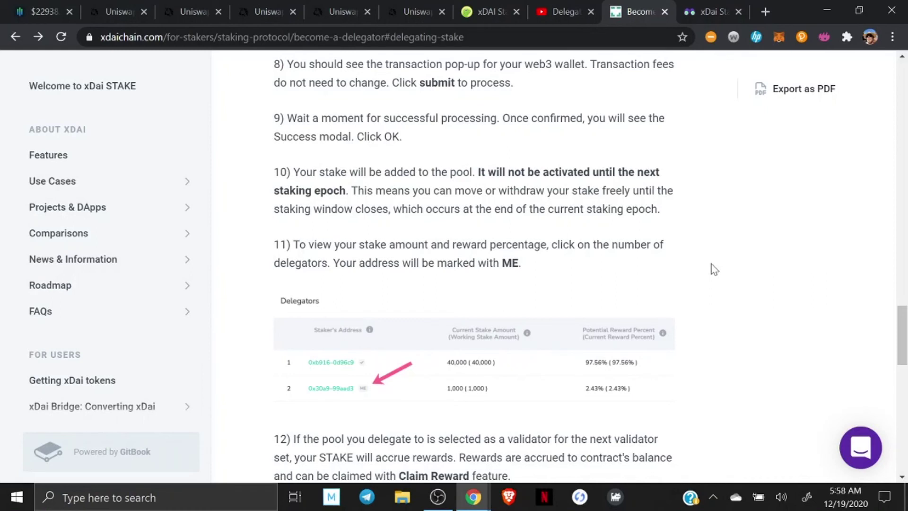
{"action": "scroll", "coordinate": [711, 268], "scroll_direction": "up", "scroll_amount": 3}
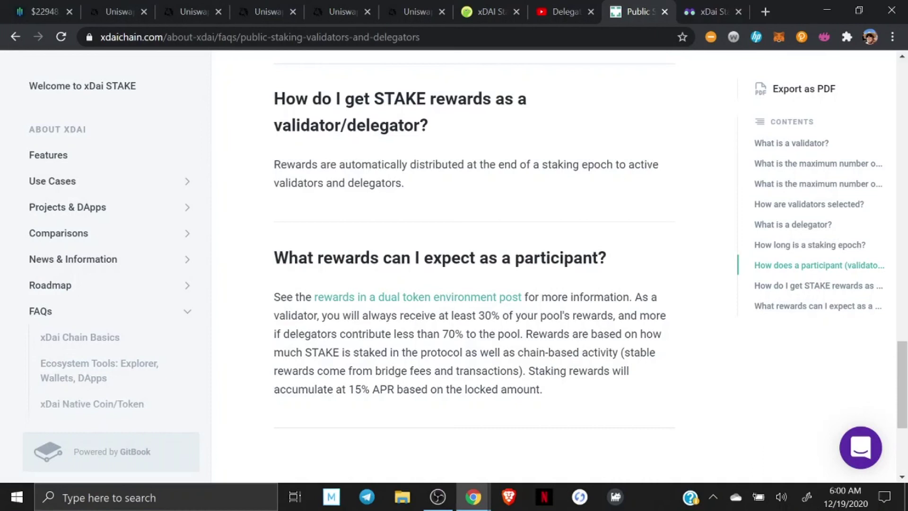
Highlight the docs note 'A staking epoch is 1 week.'
{"action": "scroll", "coordinate": [667, 345], "scroll_direction": "up", "scroll_amount": 6}
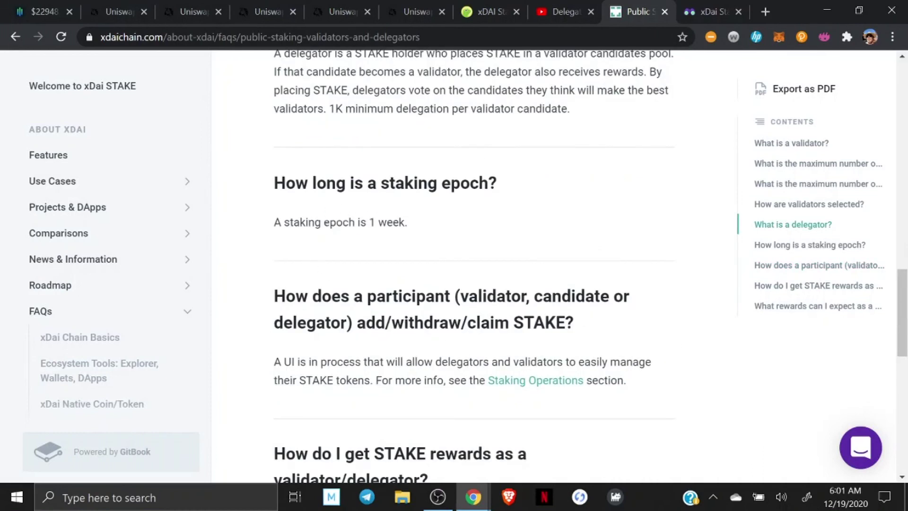
{"action": "left_click_drag", "start_coordinate": [274, 223], "coordinate": [446, 247]}
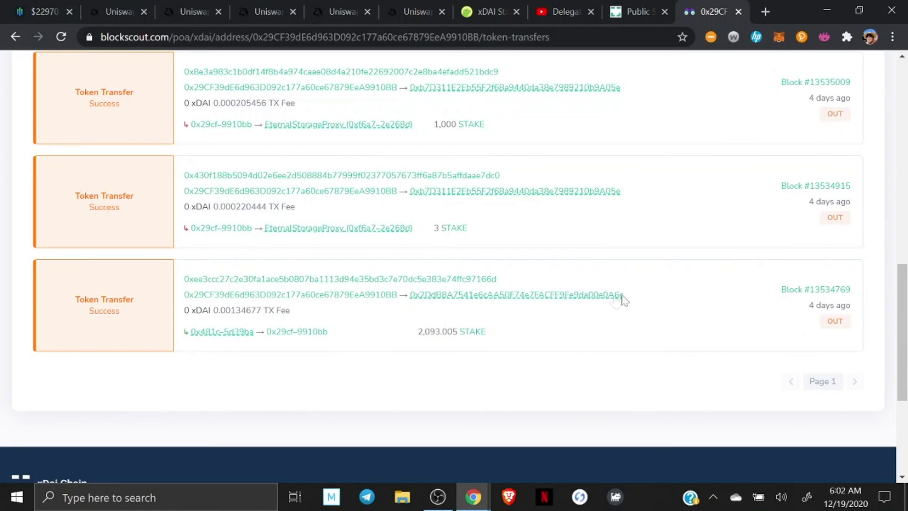
Highlight the 2,093.005 STAKE transfer, view the STAKE token page, then close the explorer tab
{"action": "left_click_drag", "start_coordinate": [417, 331], "coordinate": [487, 331]}
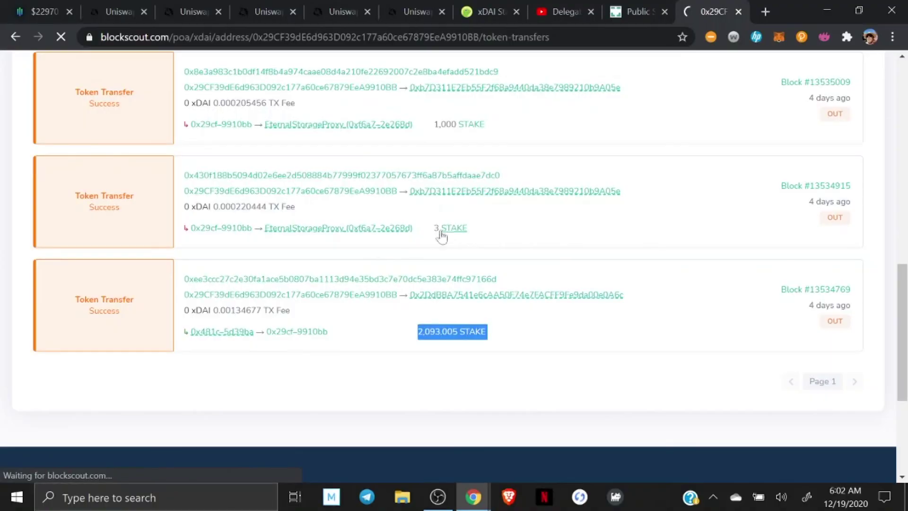
{"action": "left_click", "coordinate": [624, 222]}
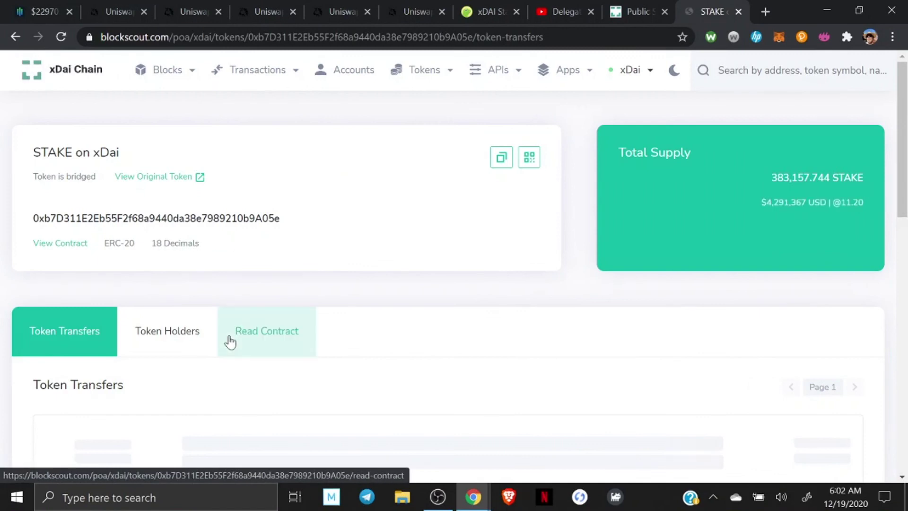
{"action": "left_click", "coordinate": [738, 12]}
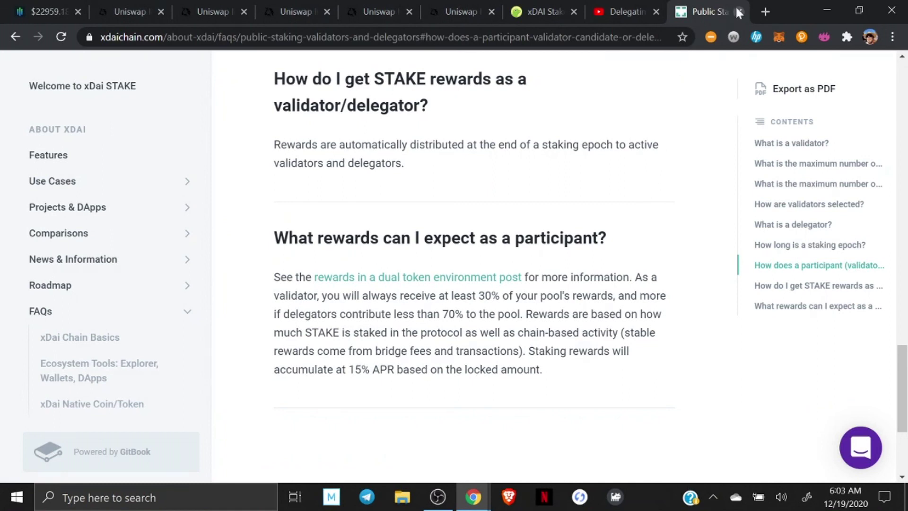
Close the public staking FAQ tab, leaving CoinGecko's xDAI Stake page showing
{"action": "scroll", "coordinate": [685, 274], "scroll_direction": "up", "scroll_amount": 3}
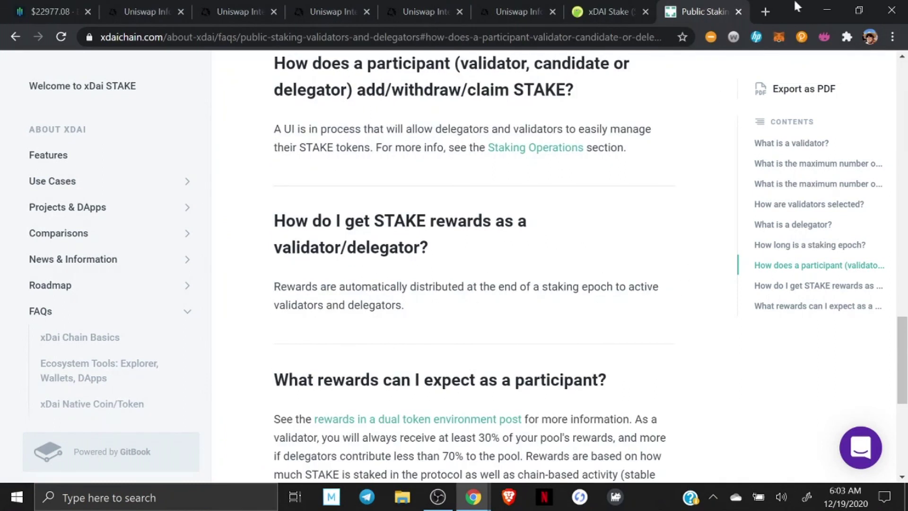
{"action": "left_click", "coordinate": [738, 12]}
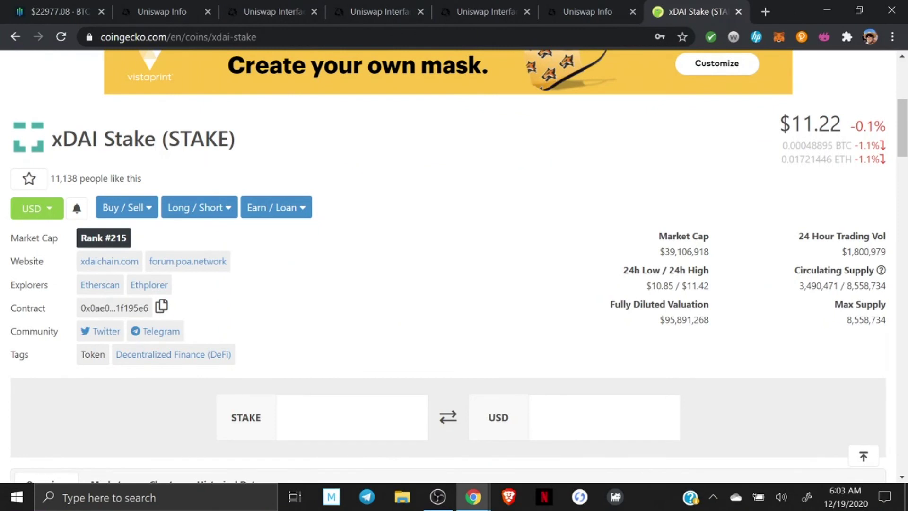